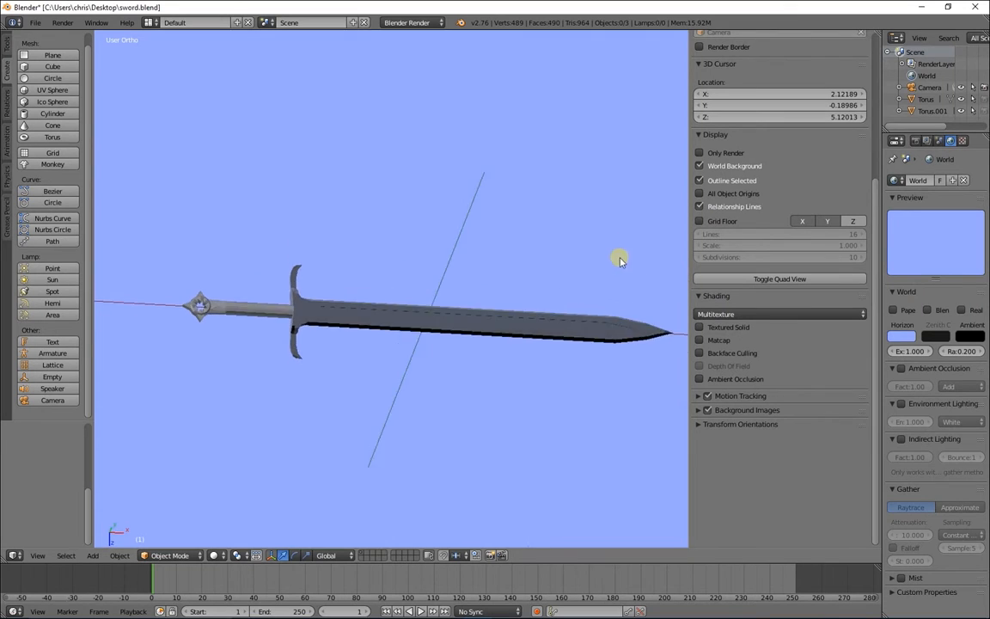
# Step: Select the blade object and examine the blade, crossguard and handle geometry from several angles
pyautogui.rightClick(519, 309)
pyautogui.press('Tab')
pyautogui.press('Tab')
pyautogui.moveTo(276, 332); pyautogui.dragTo(511, 337, button='middle')
pyautogui.moveTo(379, 383); pyautogui.dragTo(542, 332, button='middle')
pyautogui.scroll(3, 612, 343)
pyautogui.keyDown('shift'); pyautogui.moveTo(613, 343); pyautogui.dragTo(613, 371, button='middle'); pyautogui.keyUp('shift')
pyautogui.keyDown('shift'); pyautogui.moveTo(560, 432); pyautogui.dragTo(367, 440, button='middle'); pyautogui.keyUp('shift')
pyautogui.scroll(4, 367, 440)
pyautogui.keyDown('shift'); pyautogui.moveTo(476, 439); pyautogui.dragTo(709, 344, button='middle'); pyautogui.keyUp('shift')
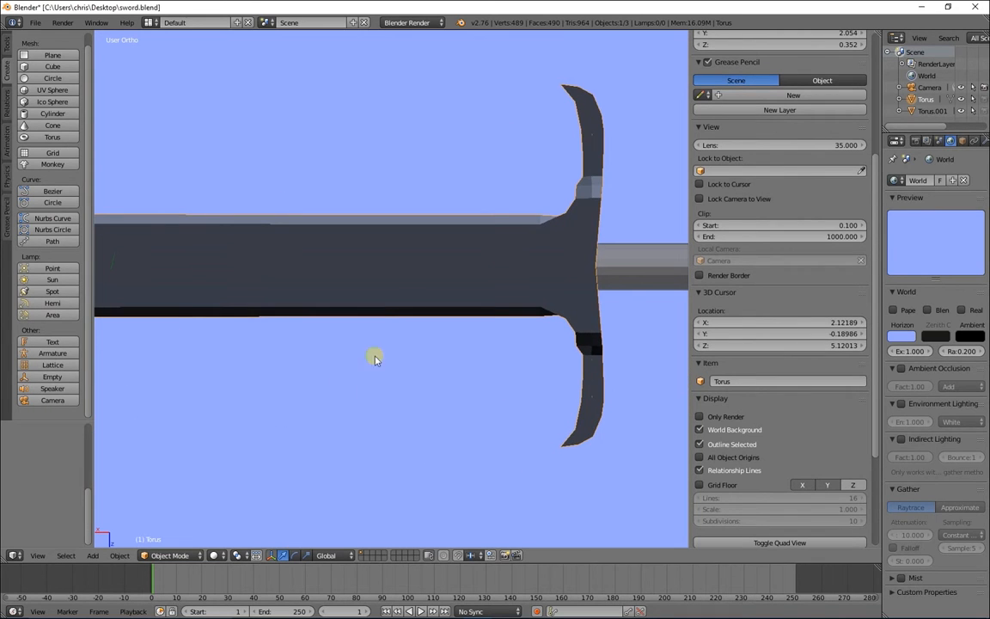
pyautogui.moveTo(393, 355); pyautogui.dragTo(574, 320, button='middle')
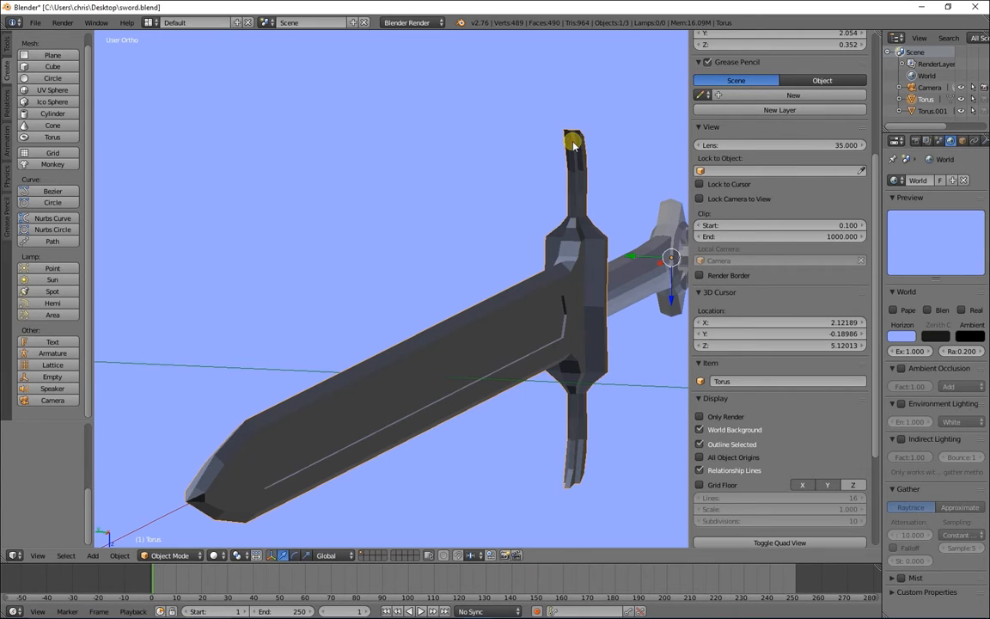
pyautogui.moveTo(601, 332); pyautogui.dragTo(536, 370, button='middle')
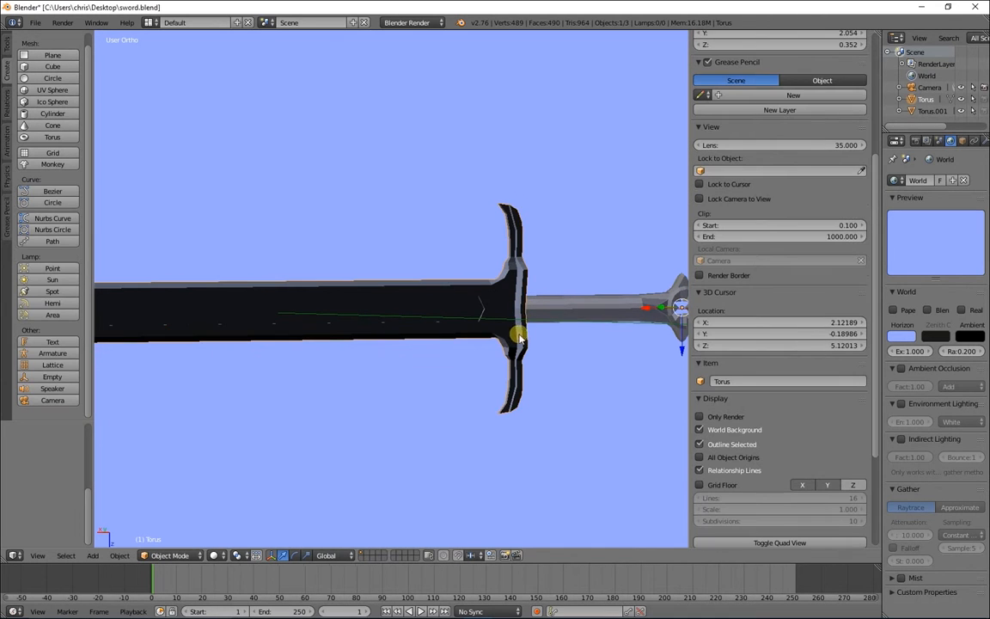
pyautogui.moveTo(490, 356); pyautogui.dragTo(645, 398, button='middle')
pyautogui.press('Tab')
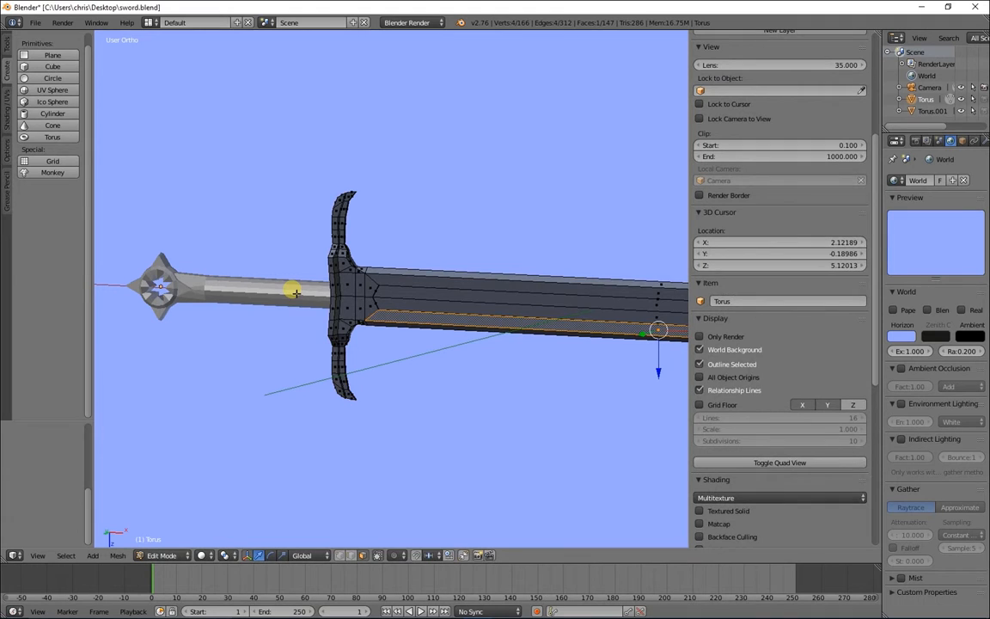
pyautogui.press('Tab')
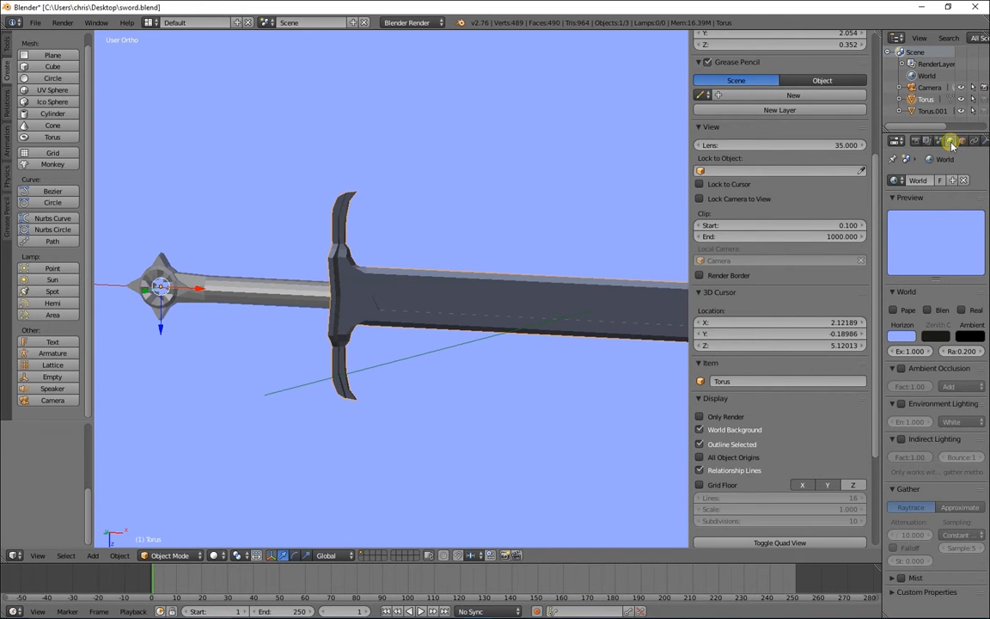
# Step: Change the world's horizon colour to a slightly lighter blue
pyautogui.click(902, 337)
pyautogui.moveTo(875, 233)
pyautogui.mouseDown()
pyautogui.moveTo(856, 211)
pyautogui.moveTo(852, 231)
pyautogui.moveTo(861, 235)
pyautogui.moveTo(870, 219)
pyautogui.mouseUp()
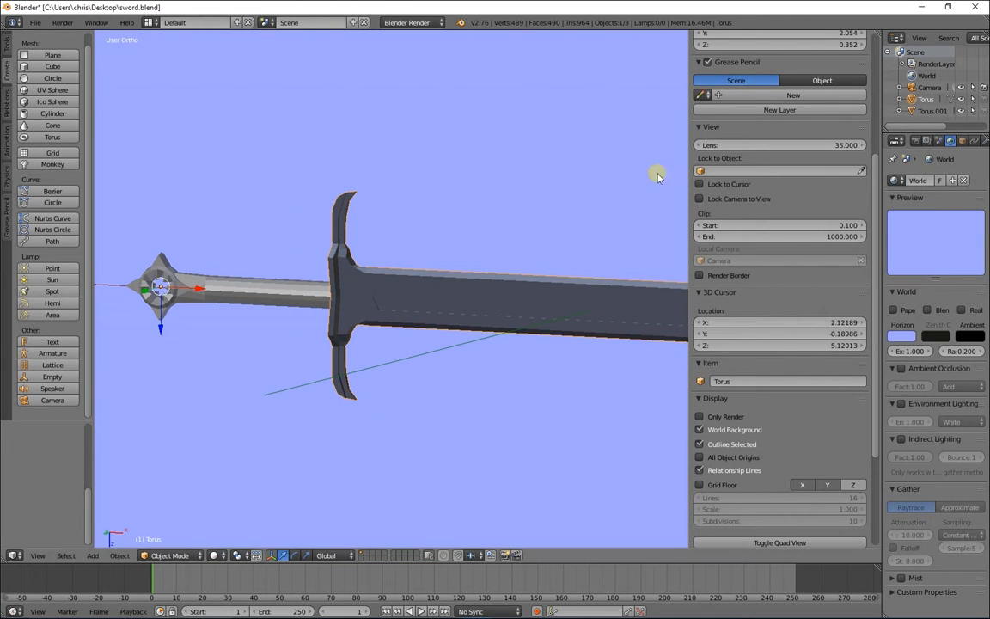
pyautogui.moveTo(378, 398); pyautogui.dragTo(662, 259, button='middle')
# Step: Bring up the blade object's transform values, including its rotation and scale, beside the 3D view
pyautogui.moveTo(689, 255); pyautogui.dragTo(885, 266)
pyautogui.scroll(-3, 760, 334)
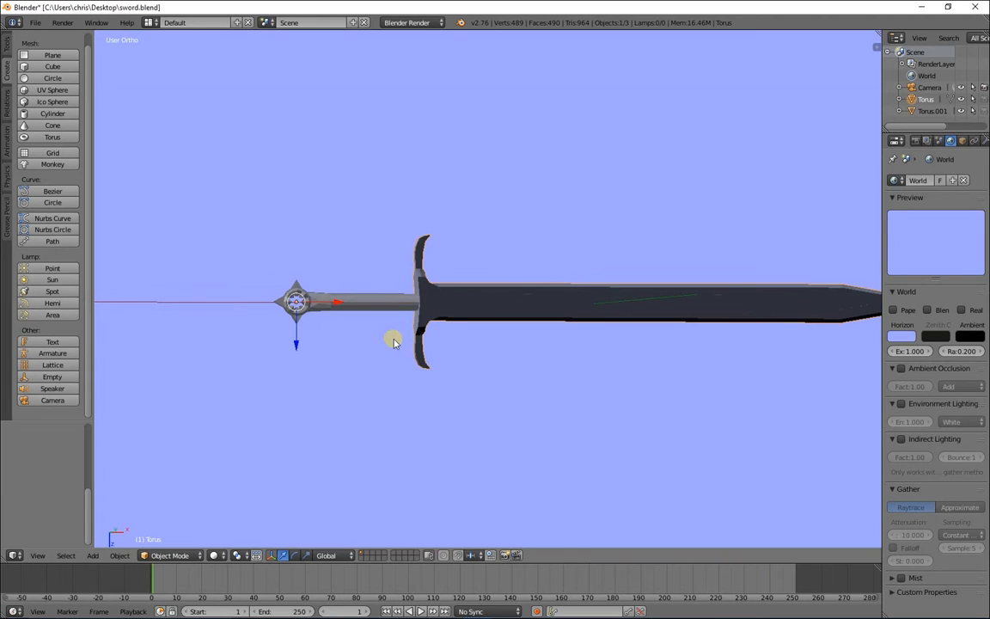
pyautogui.press('Tab')
pyautogui.press('Tab')
pyautogui.moveTo(882, 191); pyautogui.dragTo(886, 191)
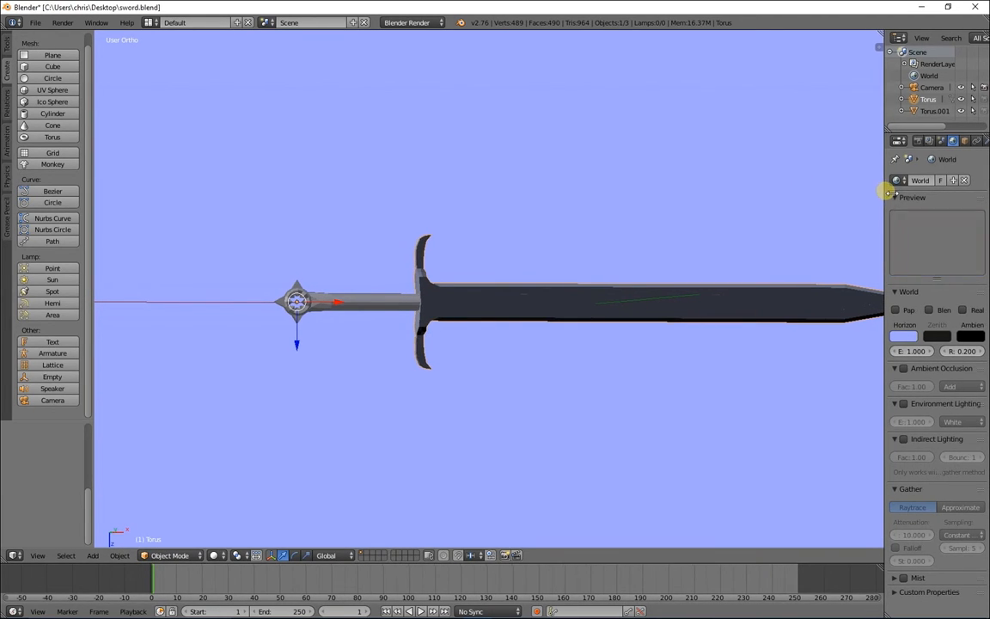
pyautogui.click(878, 47)
pyautogui.scroll(6, 825, 172)
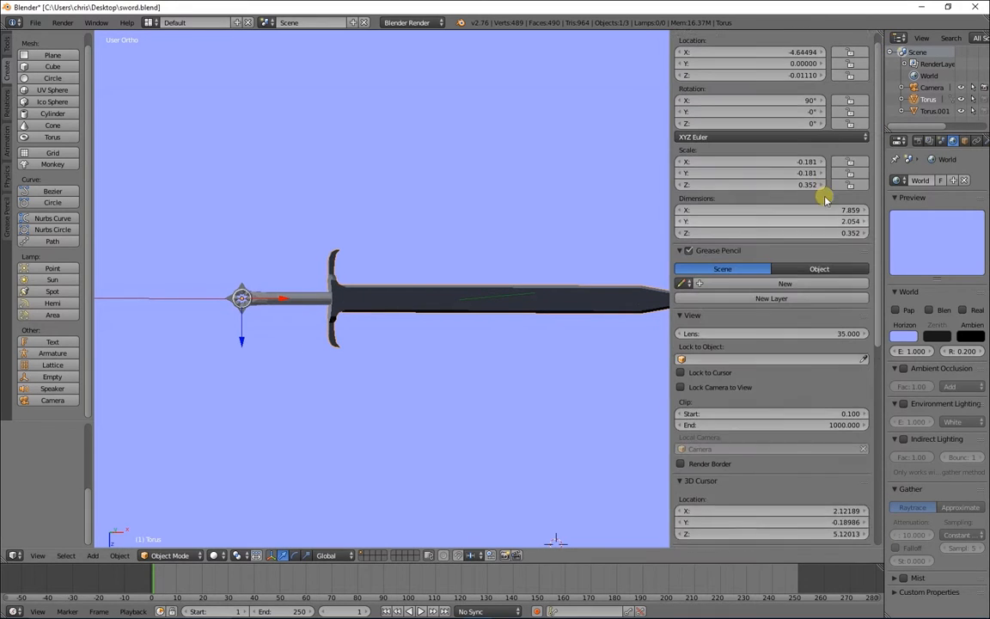
pyautogui.moveTo(675, 187); pyautogui.dragTo(707, 186)
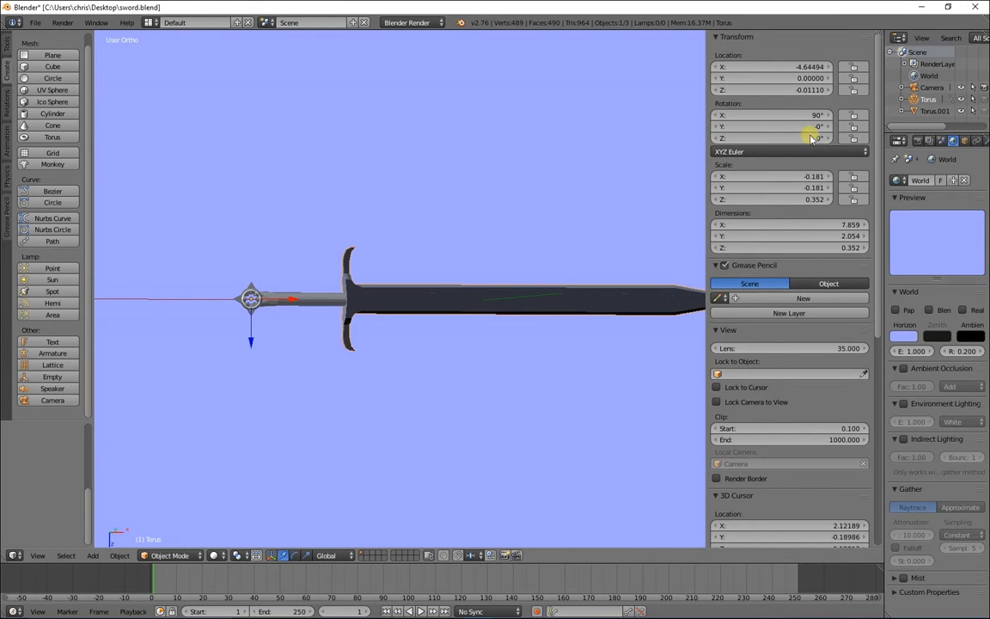
# Step: Apply Rotation & Scale to the blade object
pyautogui.press('Tab')
pyautogui.press('Tab')
pyautogui.hotkey('ctrl', 'a')
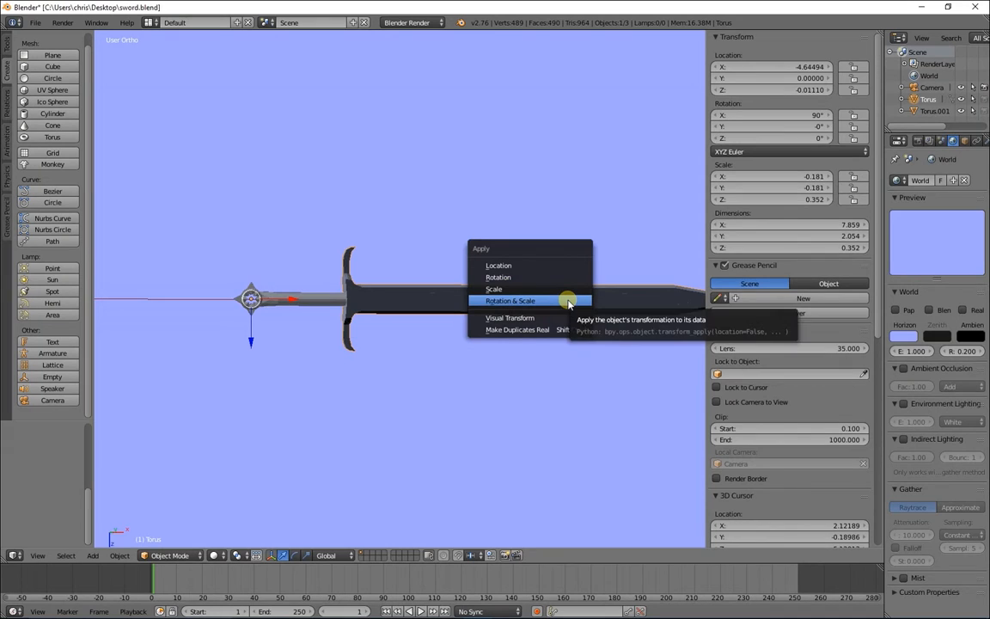
pyautogui.click(569, 302)
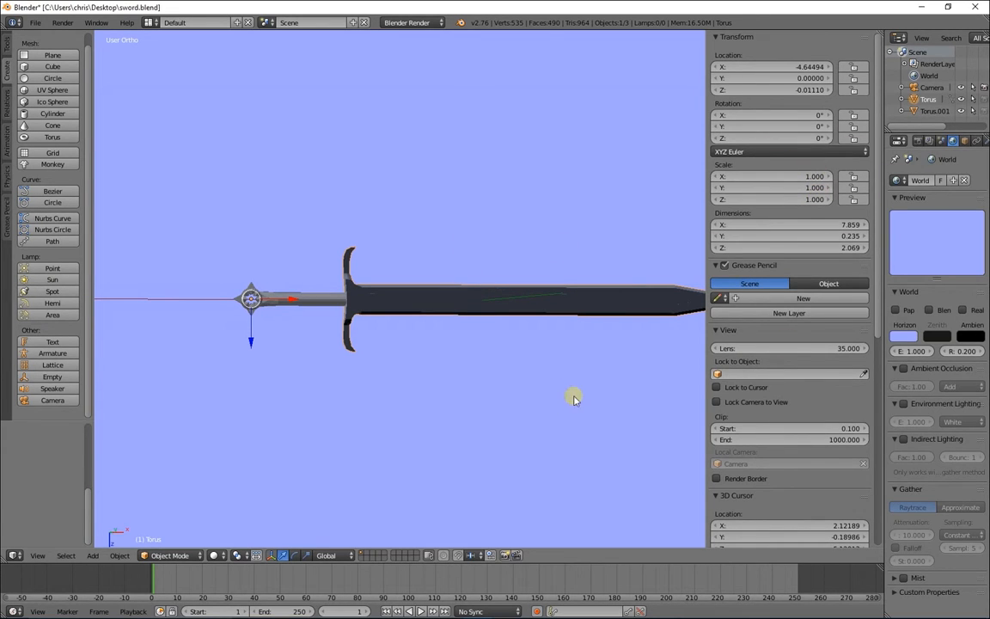
# Step: Apply the rotation and scale of the handle object as well
pyautogui.rightClick(322, 303)
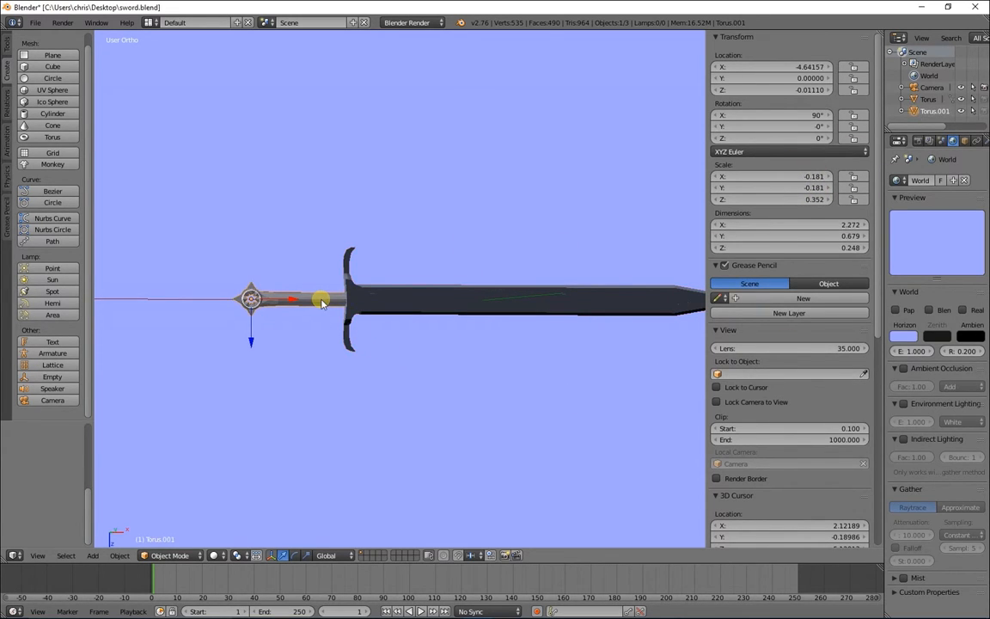
pyautogui.hotkey('ctrl', 'a')
pyautogui.click(321, 299)
# Step: Reselect the blade object and set its Mirror modifier to mirror across the Y axis only
pyautogui.moveTo(334, 351); pyautogui.dragTo(463, 429, button='middle')
pyautogui.moveTo(473, 337); pyautogui.dragTo(430, 368, button='middle')
pyautogui.rightClick(349, 273)
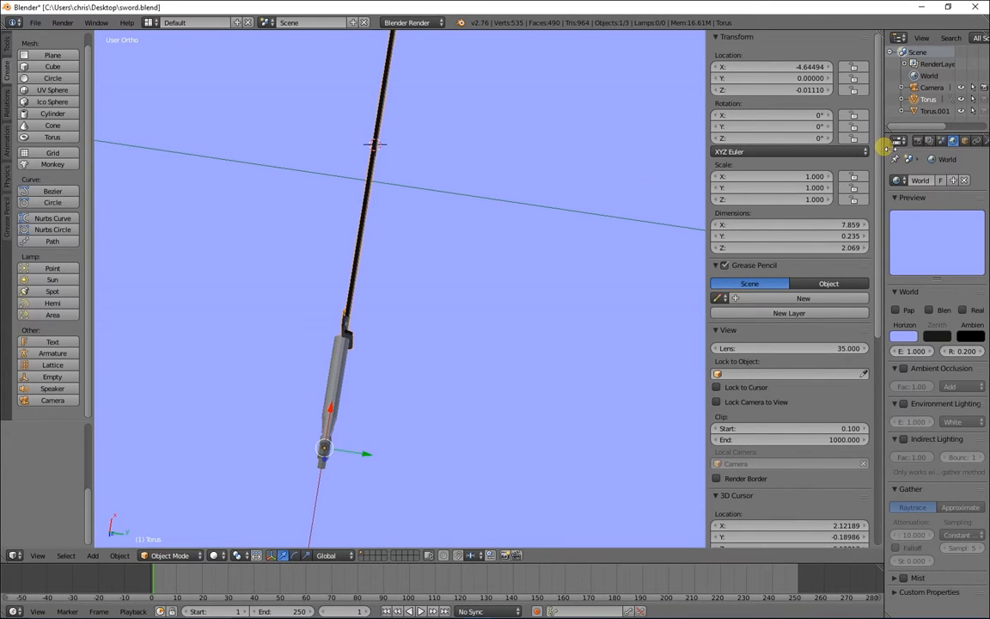
pyautogui.moveTo(707, 152); pyautogui.dragTo(820, 165)
pyautogui.click(922, 141)
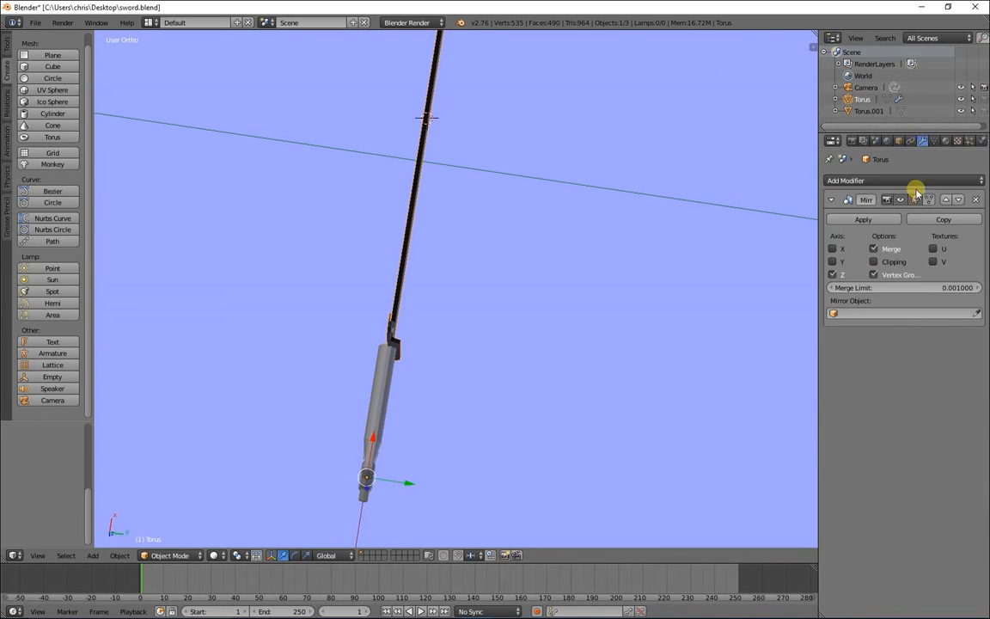
pyautogui.click(833, 248)
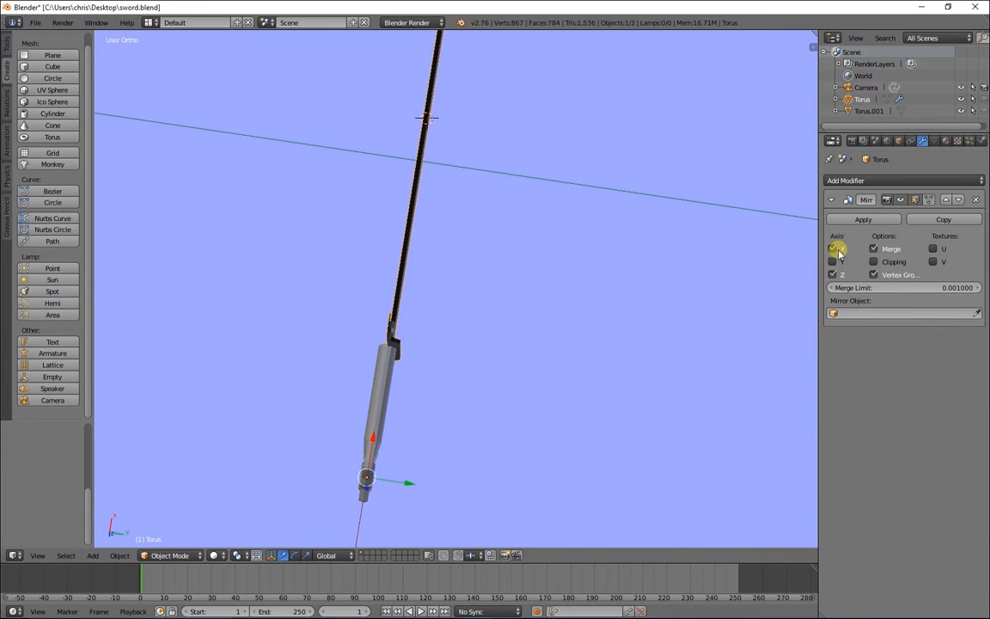
pyautogui.click(834, 261)
pyautogui.click(833, 274)
pyautogui.click(833, 248)
# Step: Apply the blade's Mirror modifier and open the complete mesh in Edit Mode
pyautogui.moveTo(333, 325); pyautogui.dragTo(481, 344, button='middle')
pyautogui.click(851, 221)
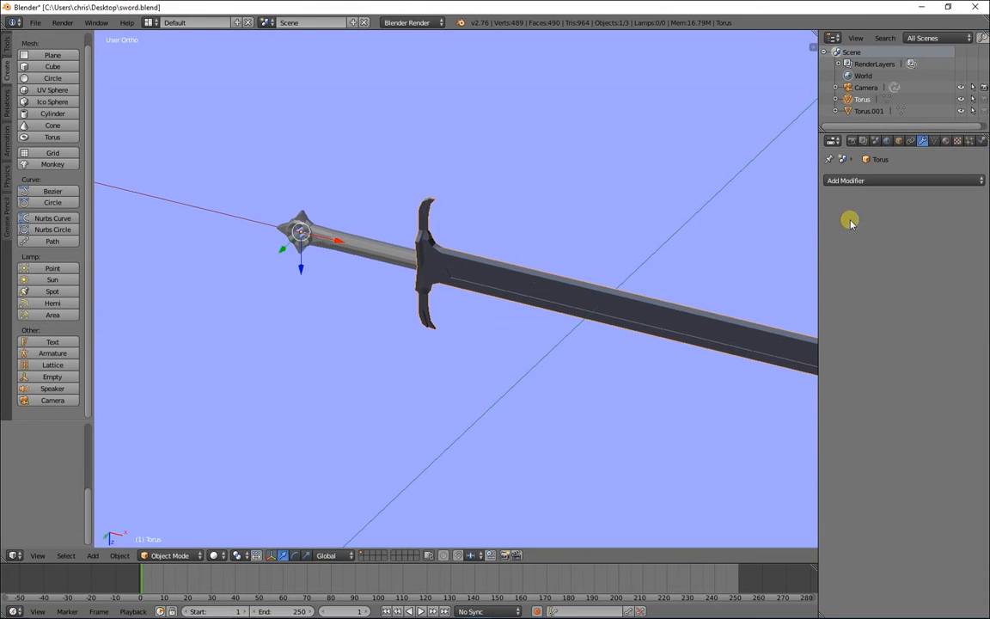
pyautogui.press('Tab')
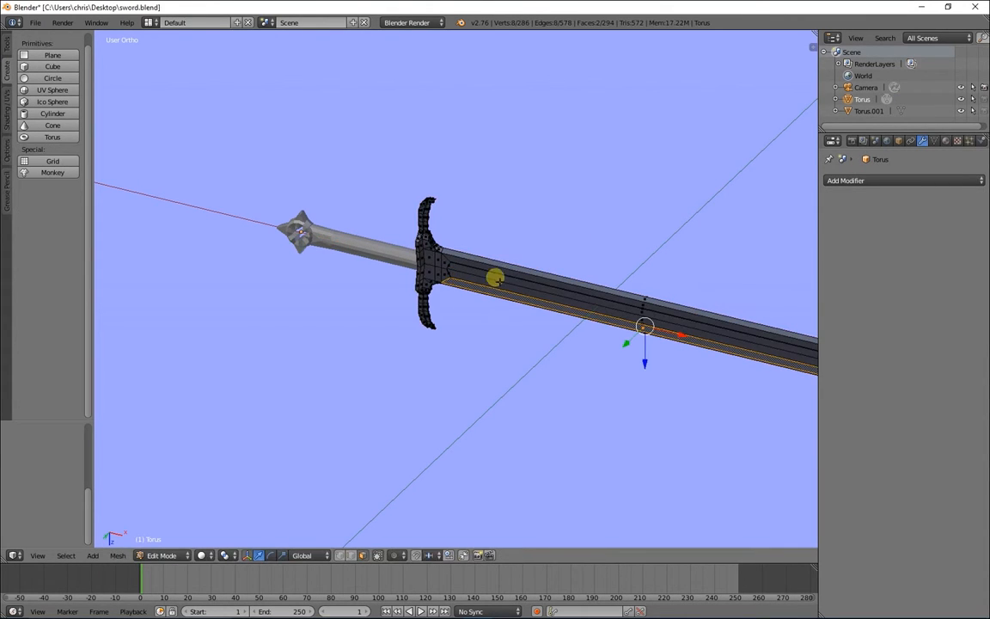
pyautogui.press('Tab')
pyautogui.press('Tab')
pyautogui.moveTo(551, 404); pyautogui.dragTo(567, 331, button='middle')
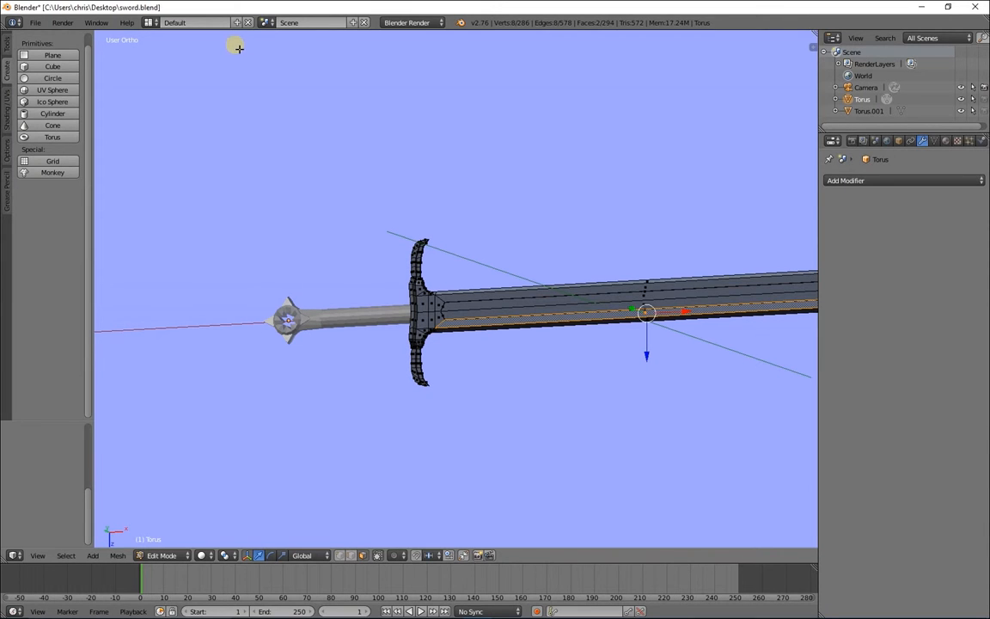
# Step: Switch to the UV Editing screen layout and widen the 3D view around the sword
pyautogui.click(151, 22)
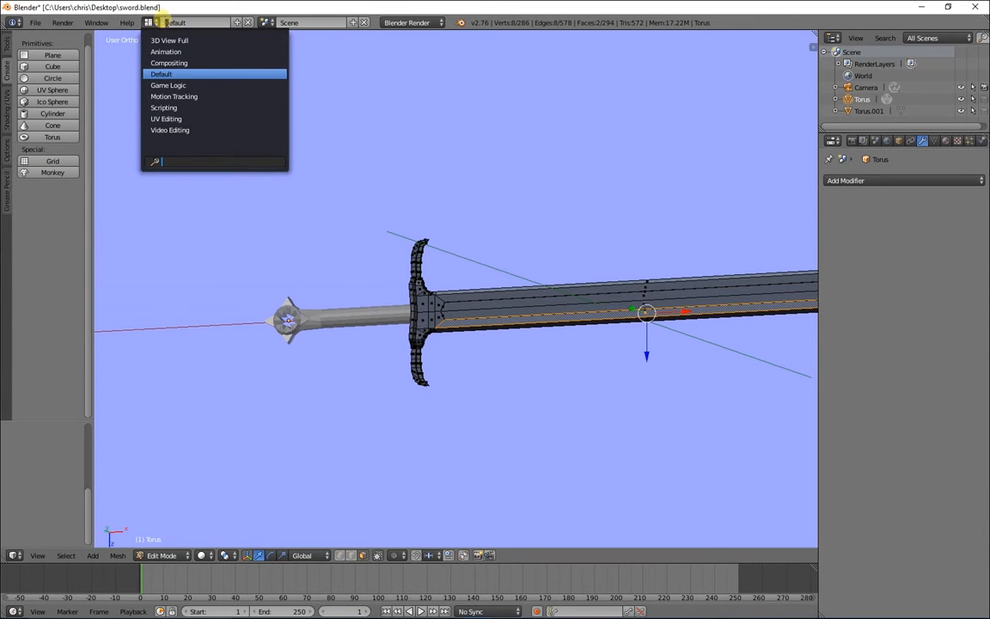
pyautogui.click(176, 118)
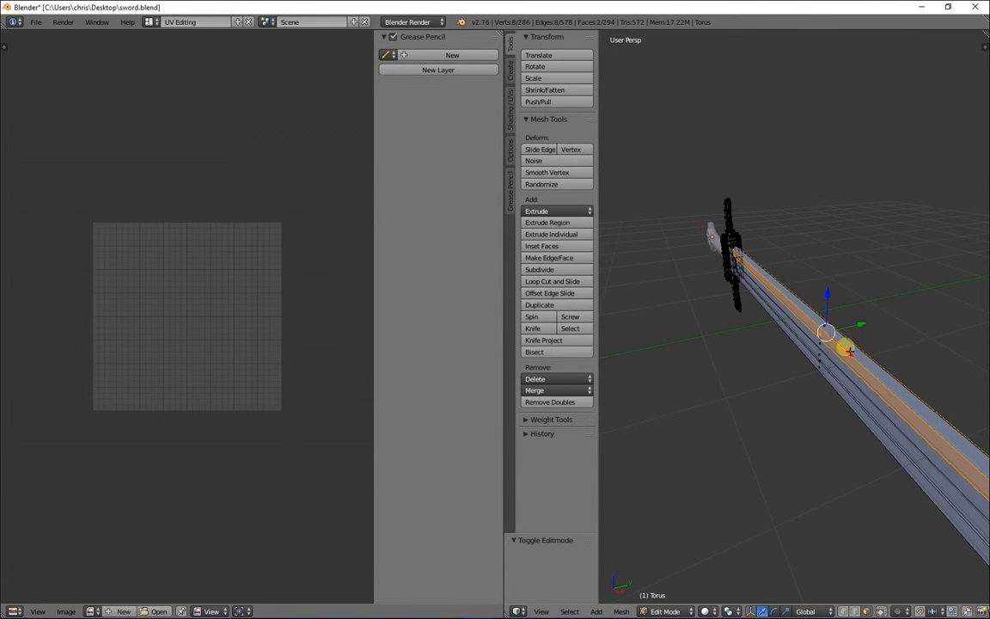
pyautogui.moveTo(504, 320); pyautogui.dragTo(342, 326)
pyautogui.moveTo(678, 426); pyautogui.dragTo(602, 340, button='middle')
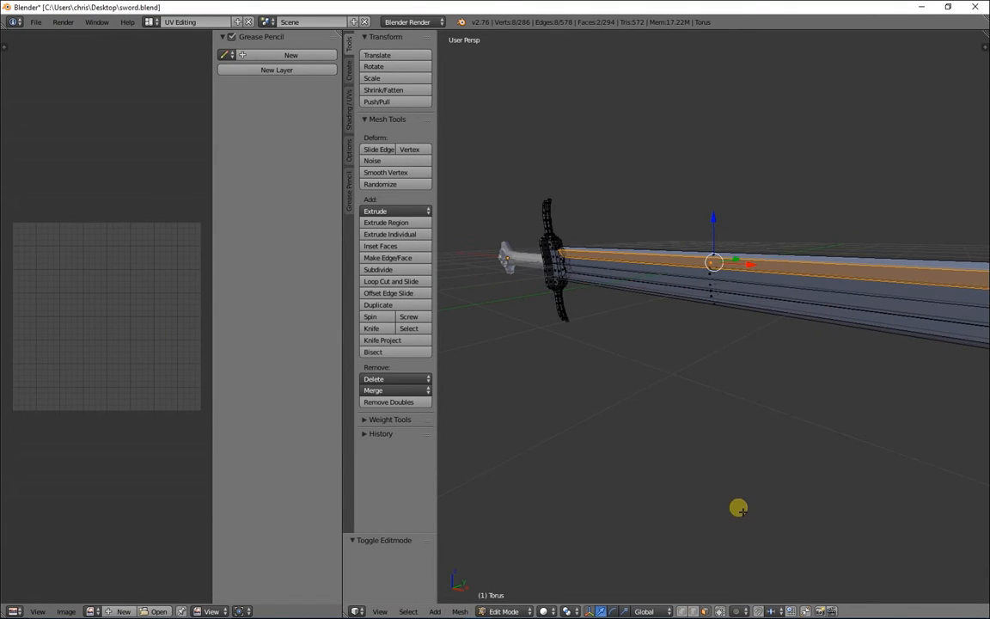
# Step: Limit selection to visible geometry, switch to edge selection and deselect the whole mesh
pyautogui.click(720, 612)
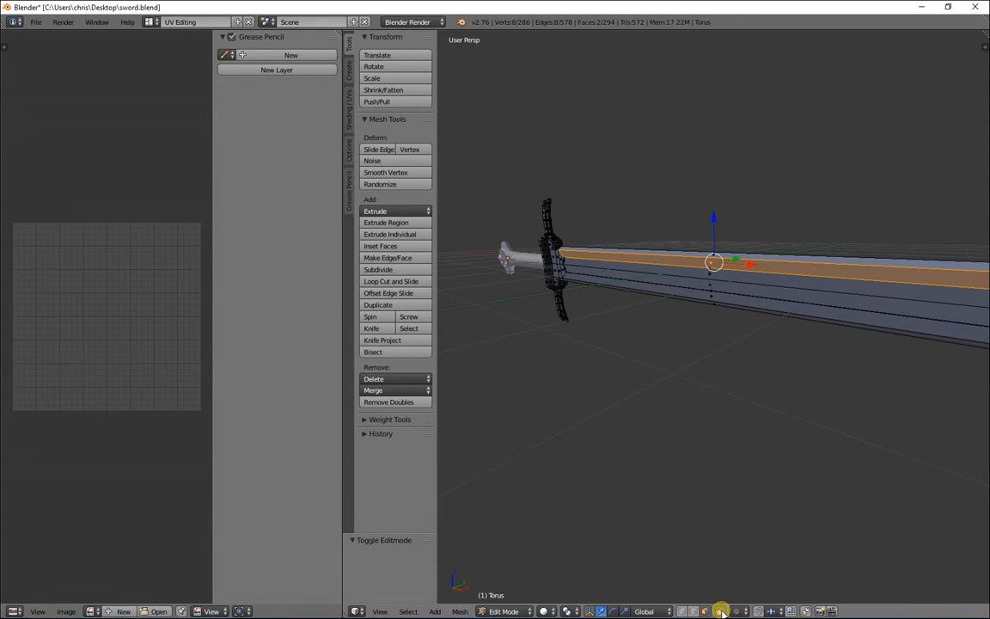
pyautogui.moveTo(570, 325); pyautogui.dragTo(582, 401, button='middle')
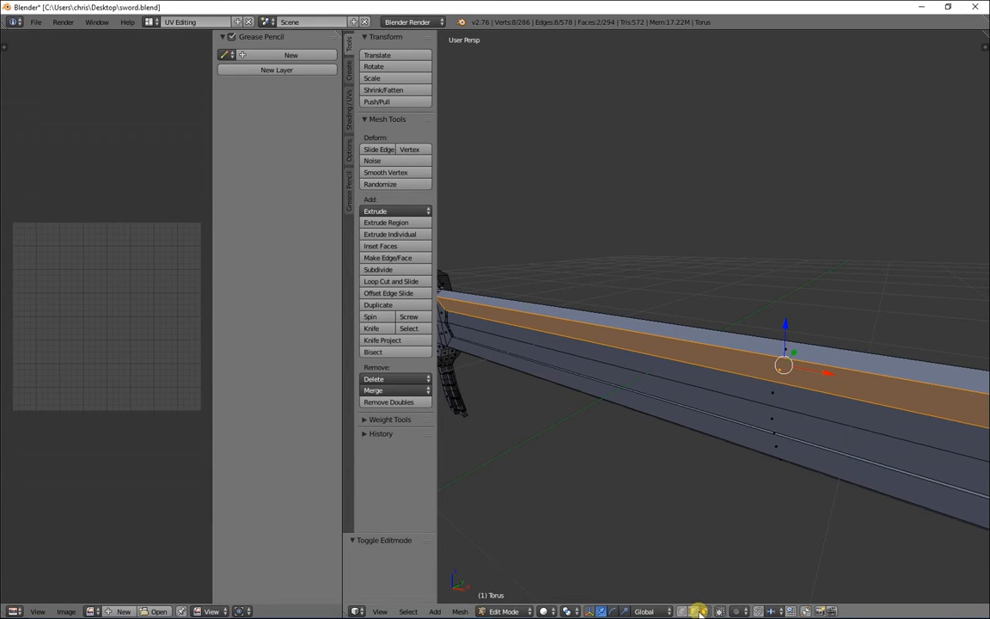
pyautogui.press('a')
pyautogui.press('a')
pyautogui.press('a')
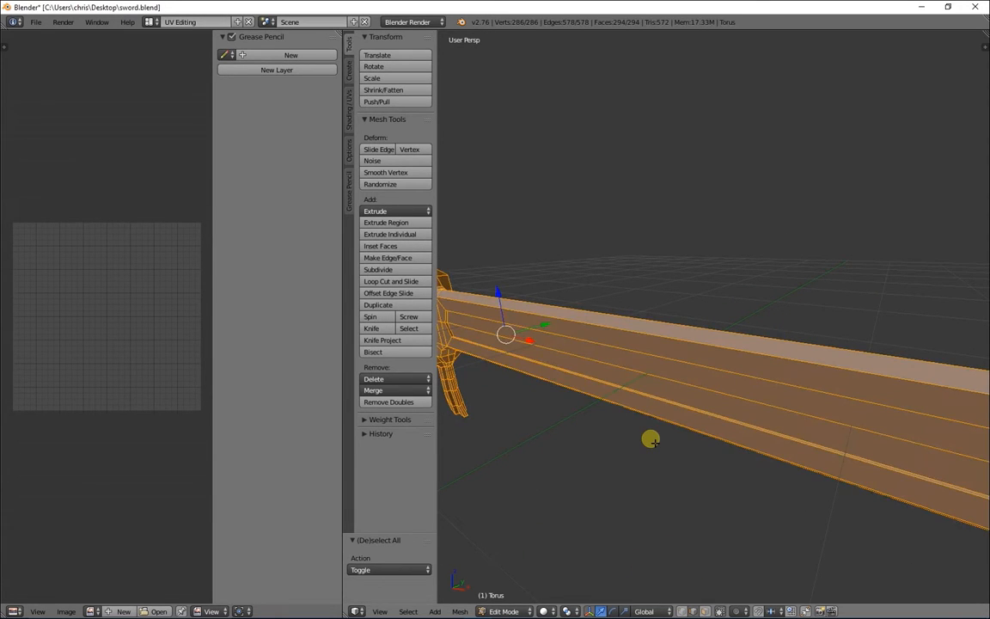
pyautogui.press('a')
pyautogui.press('a')
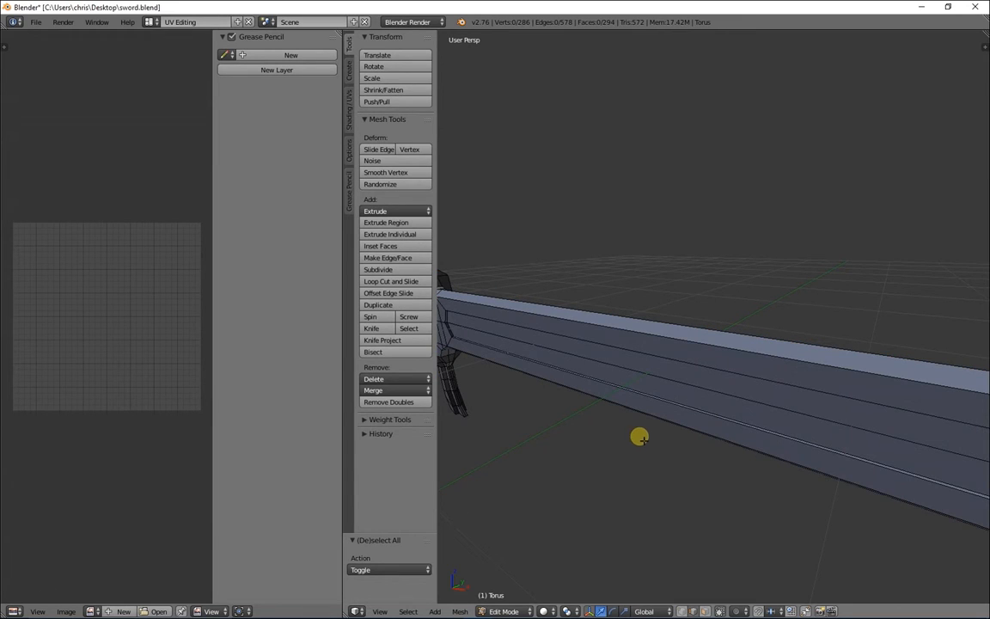
# Step: Select the edge loops running along one broad side of the crossguard, covering both the upper and lower arms
pyautogui.moveTo(606, 460); pyautogui.dragTo(616, 461, button='middle')
pyautogui.keyDown('shift'); pyautogui.moveTo(737, 487); pyautogui.dragTo(490, 496, button='middle'); pyautogui.keyUp('shift')
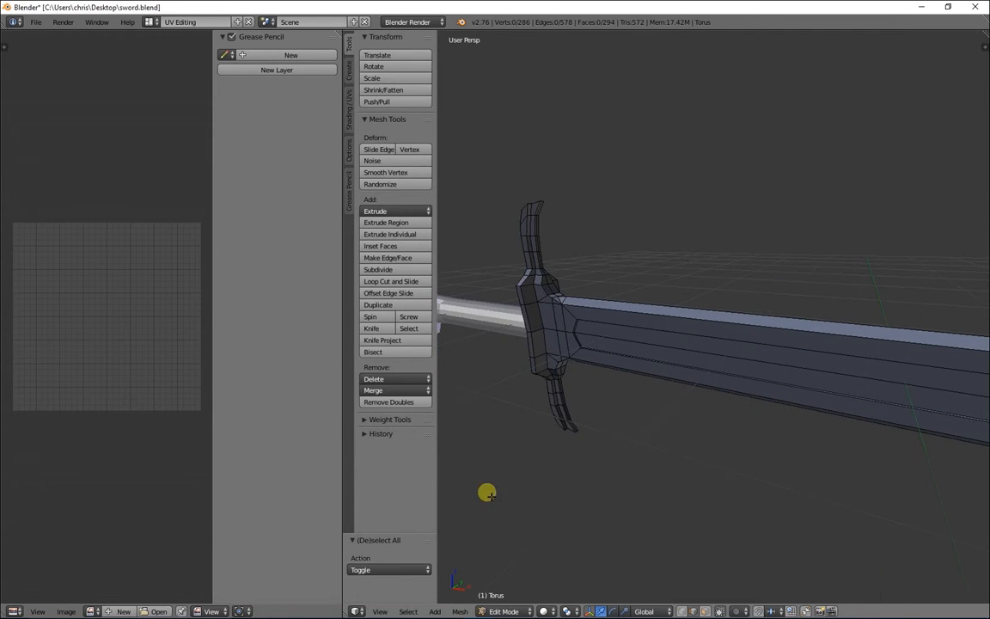
pyautogui.moveTo(622, 464); pyautogui.dragTo(662, 447, button='middle')
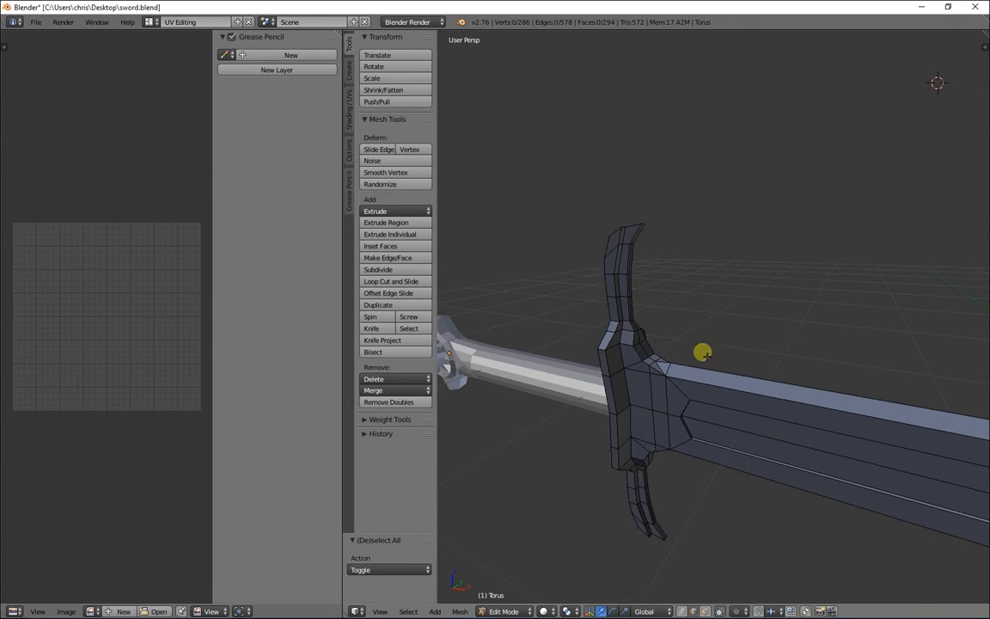
pyautogui.rightClick(629, 392)
pyautogui.keyDown('shift'); pyautogui.rightClick(634, 425); pyautogui.keyUp('shift')
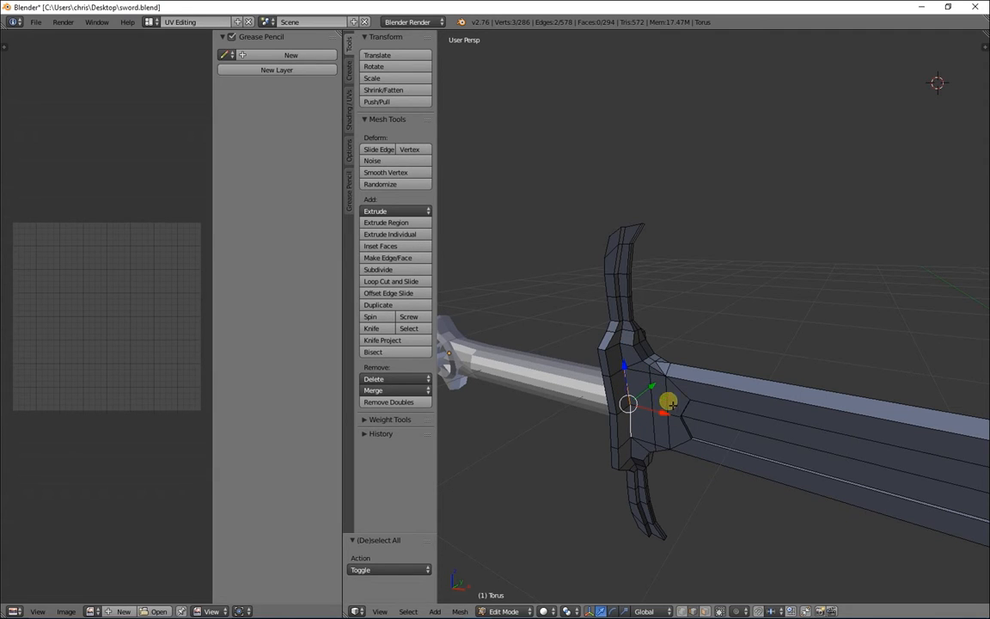
pyautogui.keyDown('alt'); pyautogui.rightClick(623, 354); pyautogui.keyUp('alt')
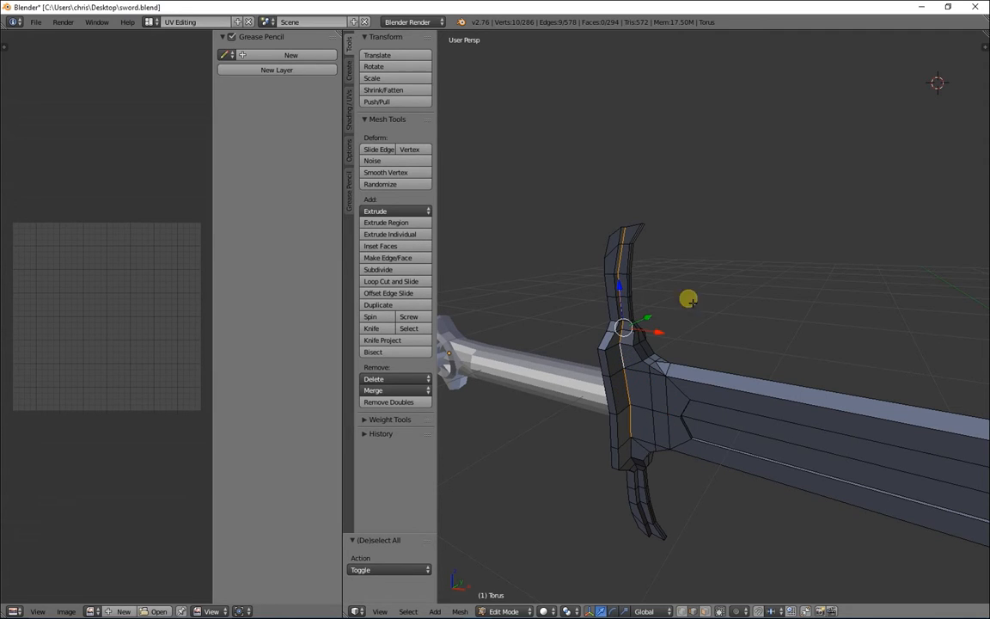
pyautogui.keyDown('alt'); pyautogui.keyDown('shift'); pyautogui.rightClick(632, 453); pyautogui.keyUp('shift'); pyautogui.keyUp('alt')
# Step: Add the upper arm's edge loop on the opposite side of the crossguard to the selection
pyautogui.moveTo(706, 533); pyautogui.dragTo(937, 477, button='middle')
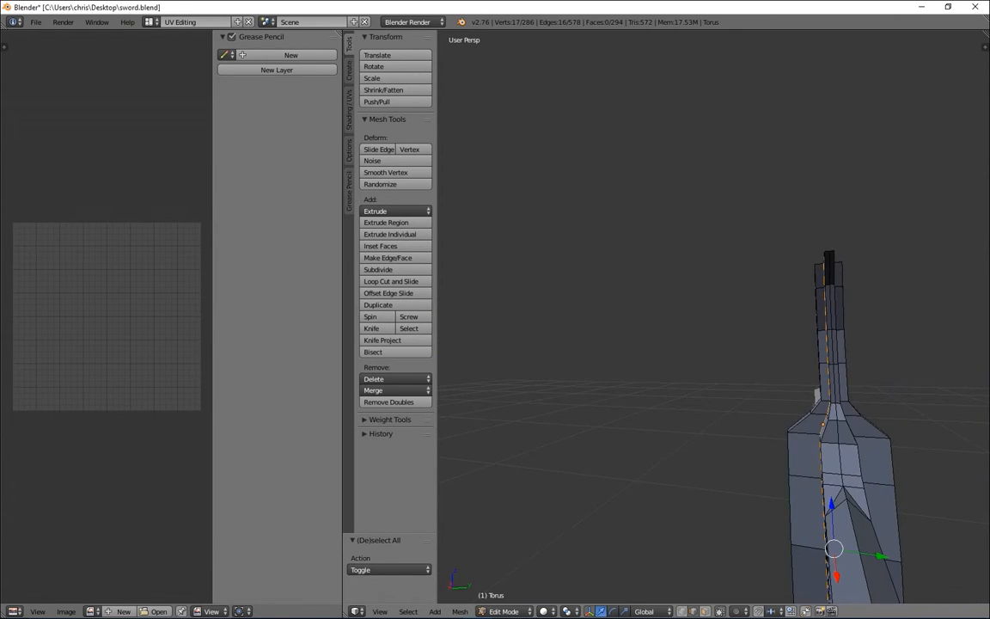
pyautogui.moveTo(873, 284); pyautogui.dragTo(906, 387, button='middle')
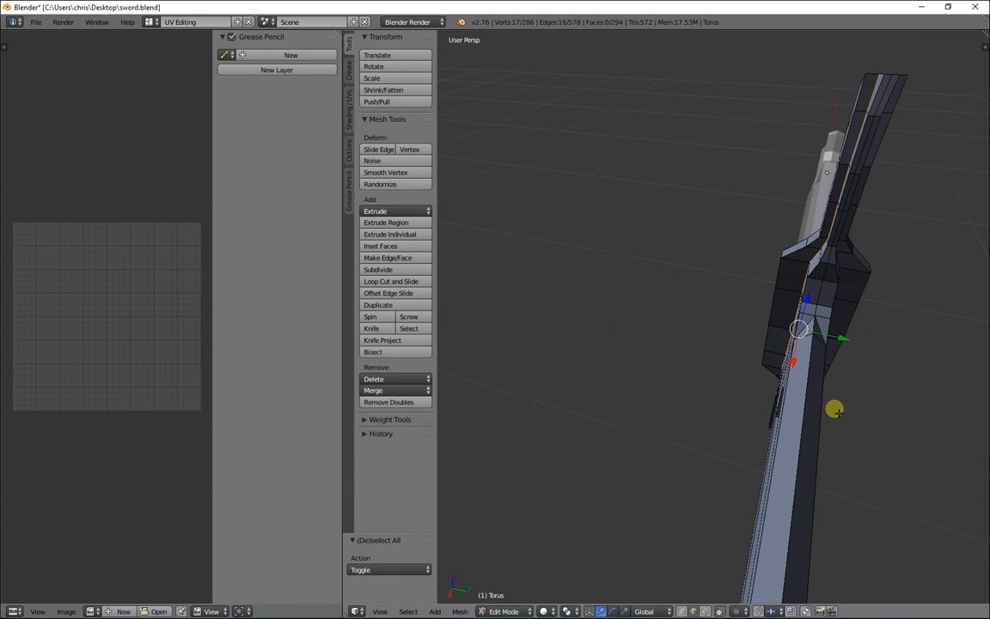
pyautogui.moveTo(902, 290); pyautogui.dragTo(634, 282, button='middle')
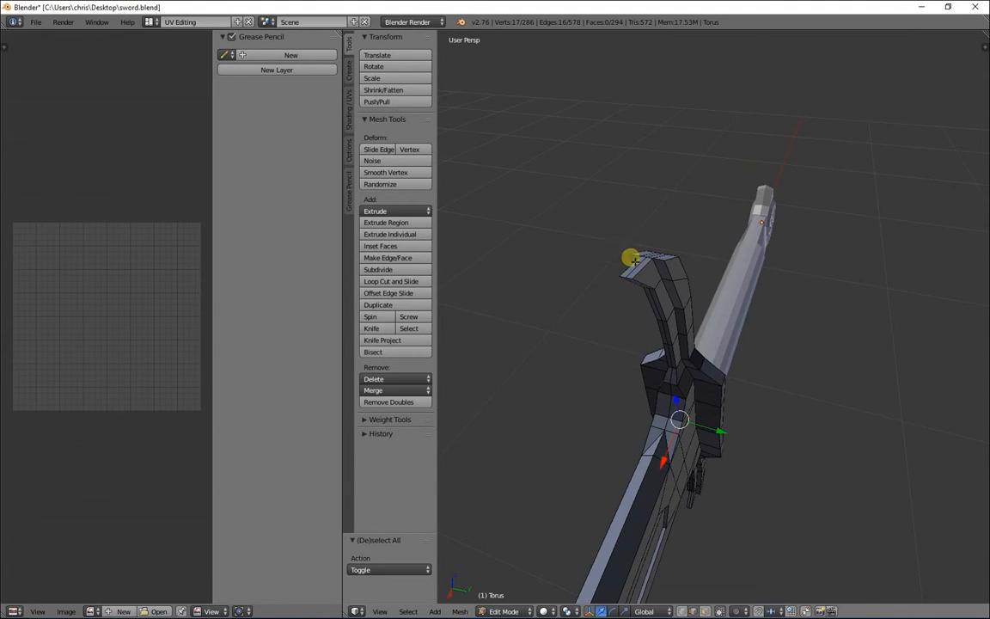
pyautogui.keyDown('shift'); pyautogui.rightClick(642, 255); pyautogui.keyUp('shift')
pyautogui.hotkey('ctrl', 'z')
pyautogui.keyDown('shift'); pyautogui.rightClick(644, 258); pyautogui.keyUp('shift')
pyautogui.hotkey('ctrl', 'z')
pyautogui.scroll(2, 642, 259)
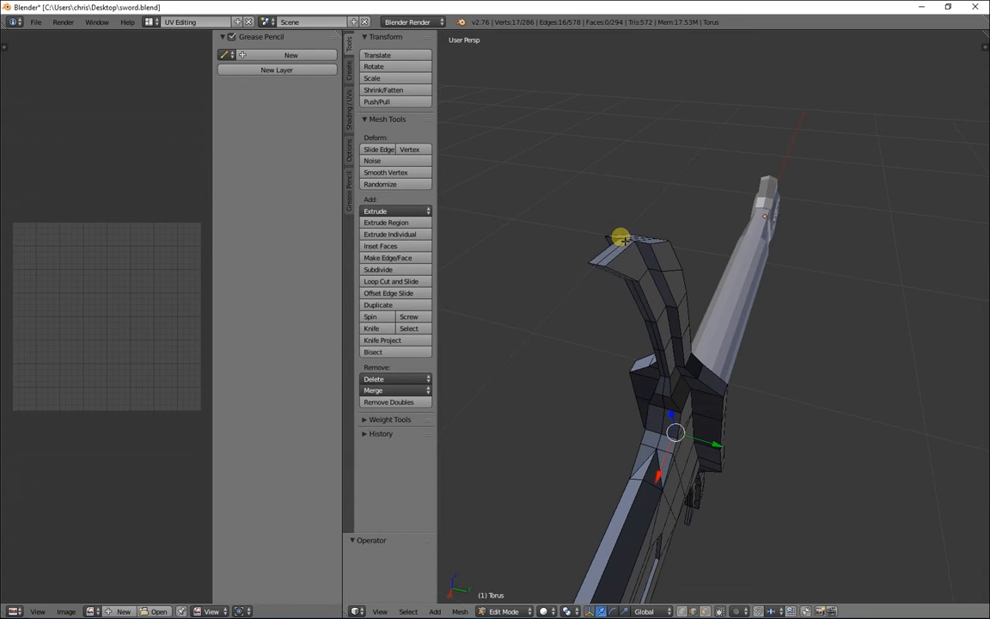
pyautogui.keyDown('alt'); pyautogui.keyDown('shift'); pyautogui.rightClick(650, 269); pyautogui.keyUp('shift'); pyautogui.keyUp('alt')
pyautogui.moveTo(803, 576); pyautogui.dragTo(724, 487, button='middle')
pyautogui.keyDown('shift'); pyautogui.moveTo(867, 452); pyautogui.dragTo(710, 551, button='middle'); pyautogui.keyUp('shift')
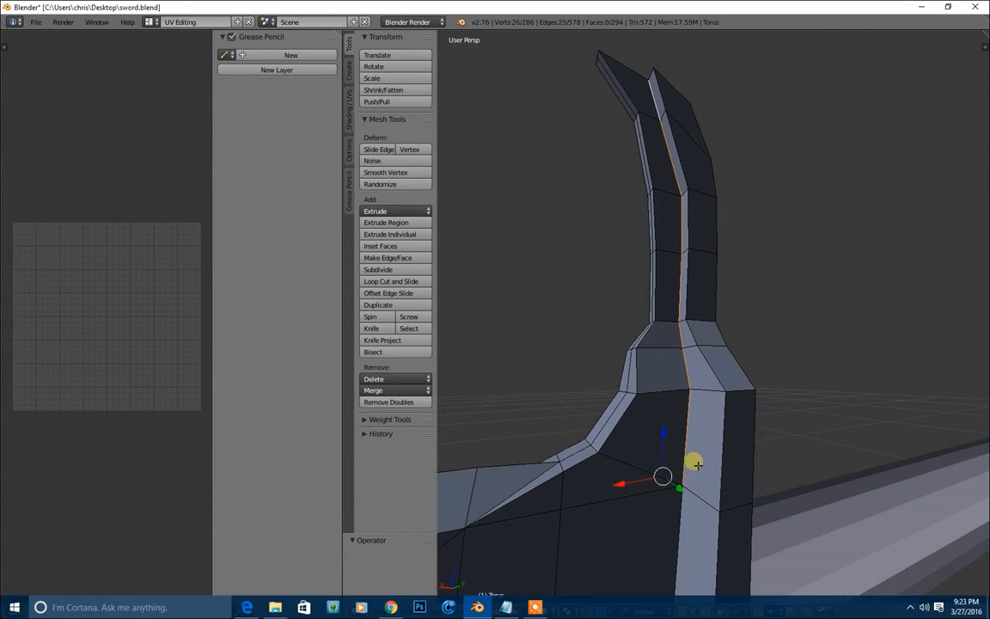
# Step: Extend the selection down the crossguard's centre block edges and along the lower arm's edge loop
pyautogui.keyDown('shift'); pyautogui.rightClick(725, 547); pyautogui.keyUp('shift')
pyautogui.moveTo(861, 486); pyautogui.dragTo(873, 600, button='middle')
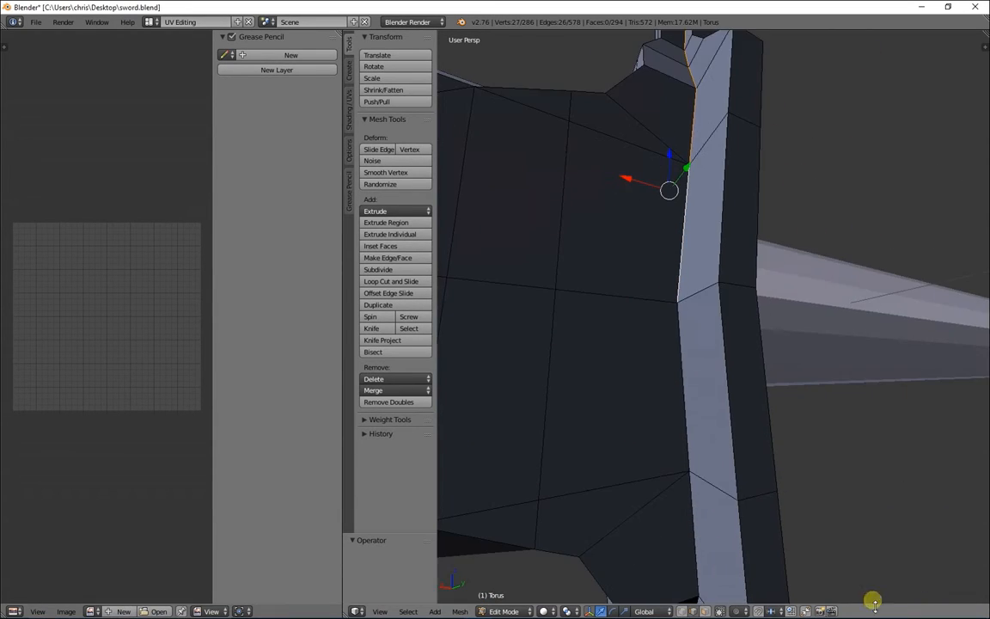
pyautogui.keyDown('shift'); pyautogui.rightClick(680, 380); pyautogui.keyUp('shift')
pyautogui.scroll(-5, 728, 430)
pyautogui.keyDown('alt'); pyautogui.keyDown('shift'); pyautogui.rightClick(707, 417); pyautogui.keyUp('shift'); pyautogui.keyUp('alt')
pyautogui.scroll(-2, 720, 523)
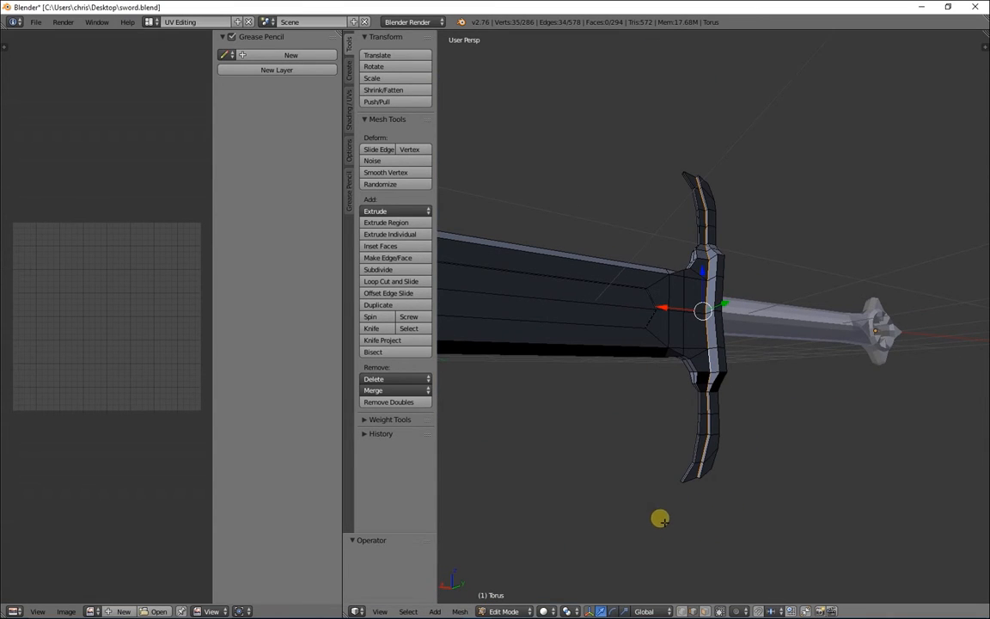
# Step: Complete the edge selection around the crossguard arms and mark the selected edges as a seam
pyautogui.moveTo(723, 539); pyautogui.dragTo(698, 398, button='middle')
pyautogui.scroll(4, 684, 305)
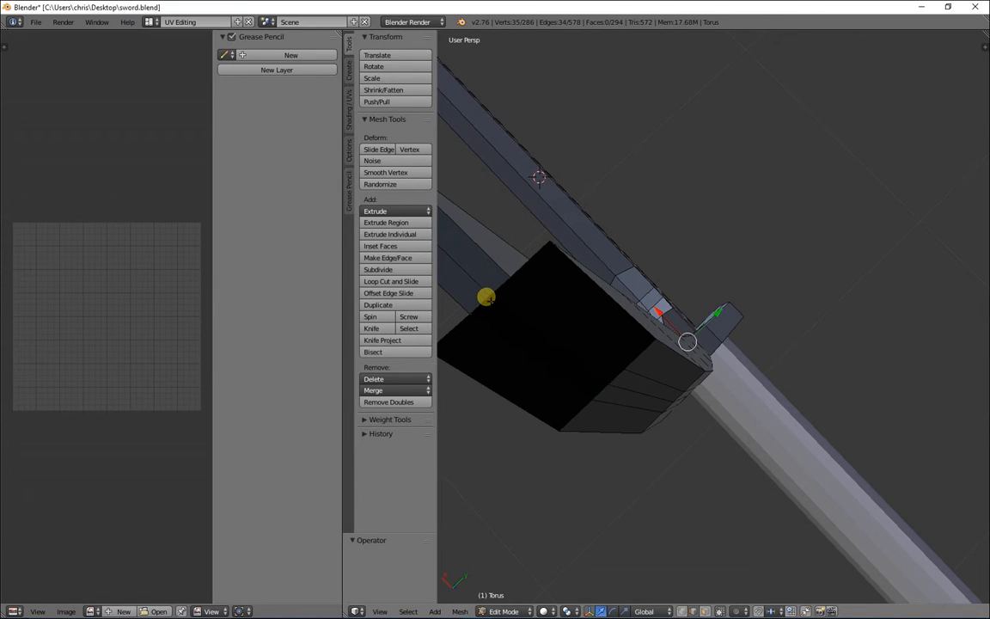
pyautogui.moveTo(513, 382); pyautogui.dragTo(682, 481, button='middle')
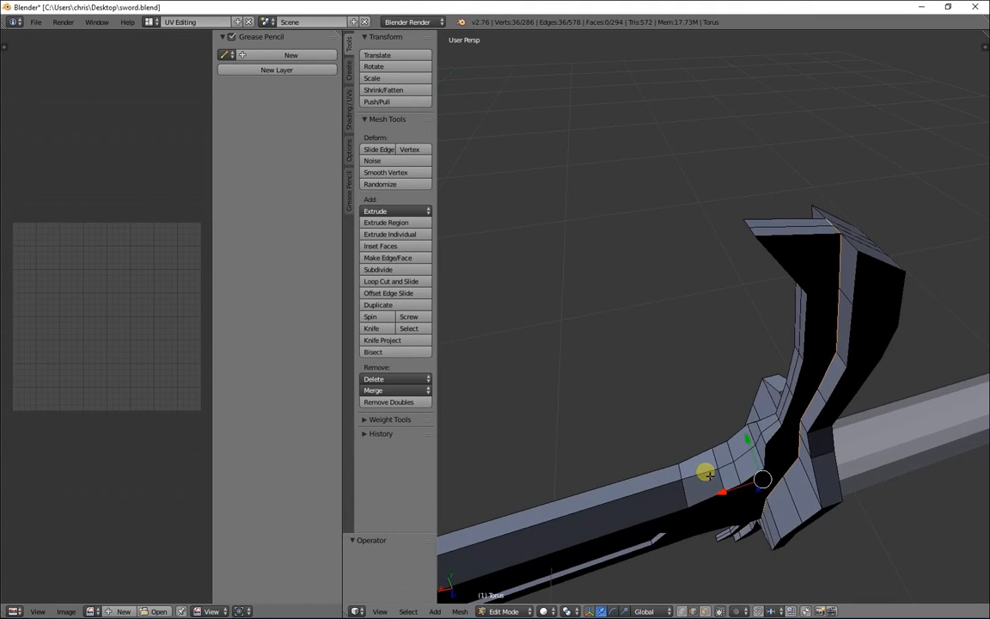
pyautogui.scroll(3, 705, 468)
pyautogui.scroll(-5, 710, 413)
pyautogui.moveTo(802, 530)
pyautogui.mouseDown(button='middle')
pyautogui.moveTo(802, 429)
pyautogui.moveTo(788, 476)
pyautogui.moveTo(825, 538)
pyautogui.moveTo(813, 584)
pyautogui.moveTo(788, 516)
pyautogui.mouseUp(button='middle')
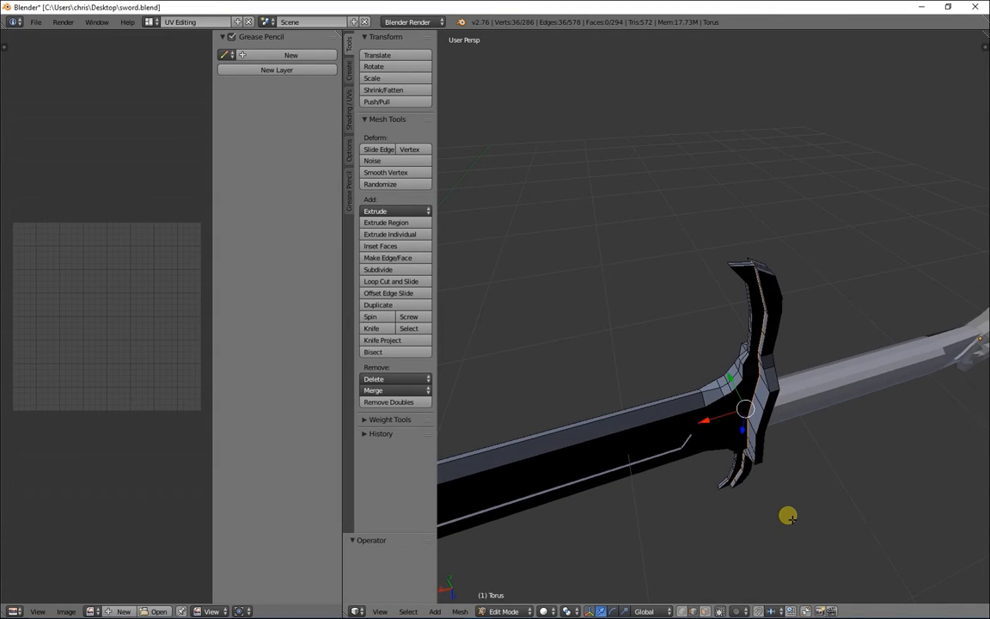
pyautogui.hotkey('ctrl', 'e')
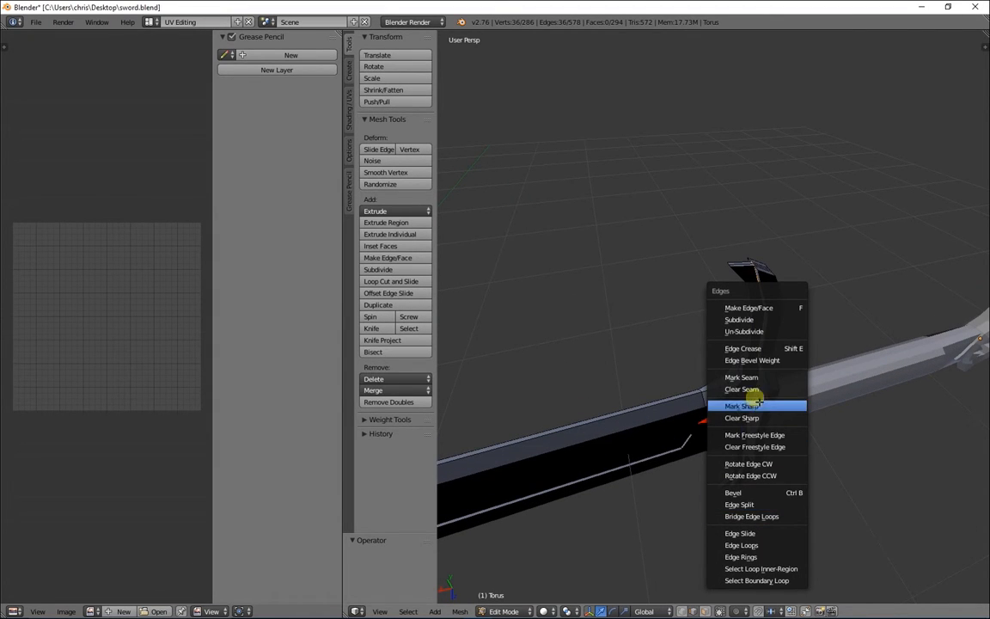
pyautogui.click(739, 377)
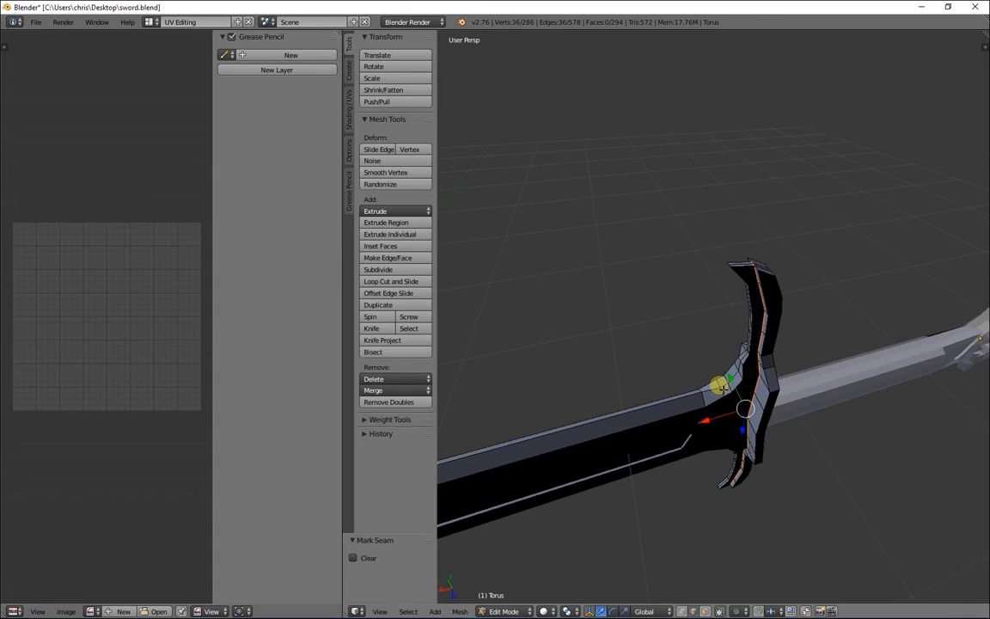
# Step: Select the edge loop along the blade's narrow side and over the adjoining crossguard arm, and mark it as a seam
pyautogui.rightClick(682, 400)
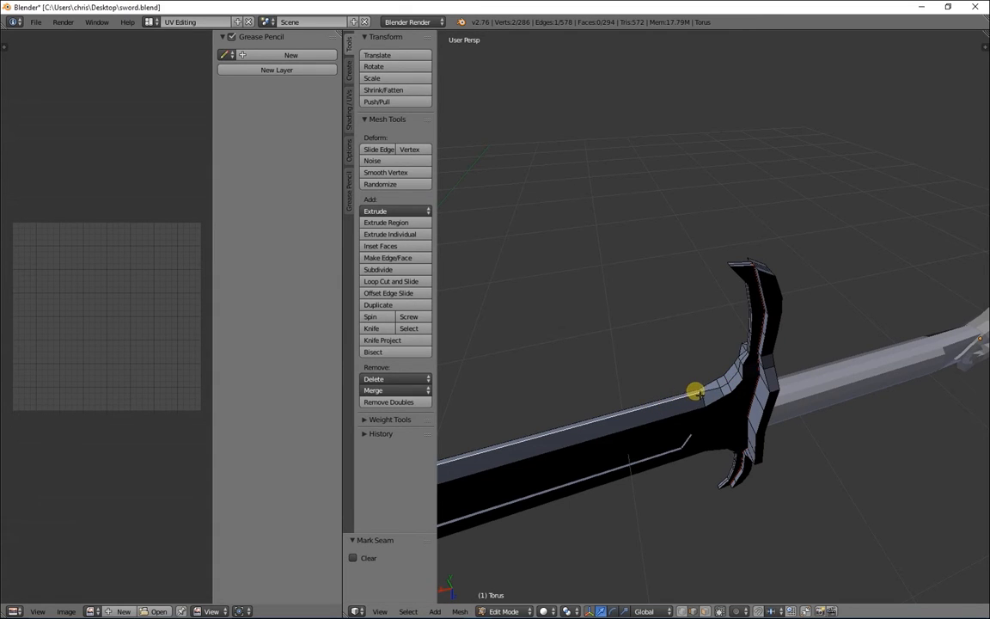
pyautogui.rightClick(704, 391)
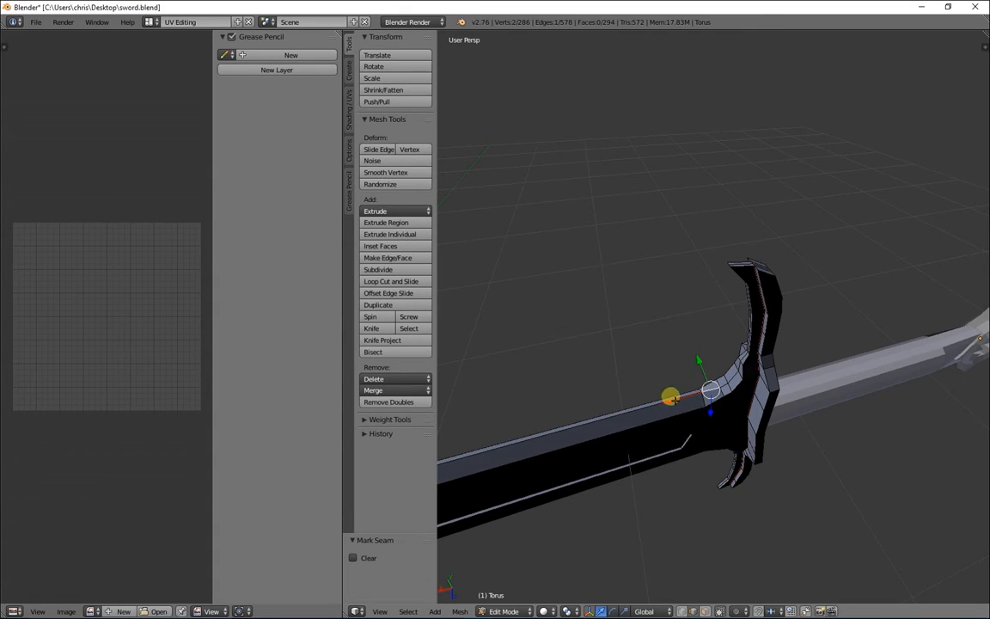
pyautogui.keyDown('alt'); pyautogui.rightClick(630, 411); pyautogui.keyUp('alt')
pyautogui.moveTo(620, 466); pyautogui.dragTo(736, 468, button='middle')
pyautogui.scroll(-5, 671, 511)
pyautogui.scroll(5, 639, 514)
pyautogui.moveTo(851, 353); pyautogui.dragTo(828, 419, button='middle')
pyautogui.moveTo(769, 441); pyautogui.dragTo(628, 469, button='middle')
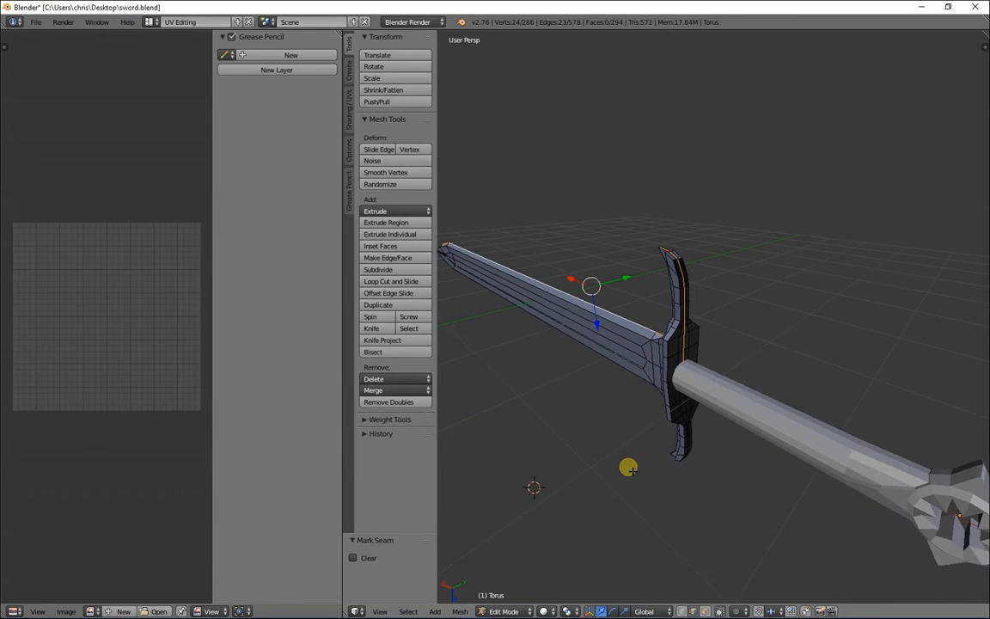
pyautogui.hotkey('ctrl', 'e')
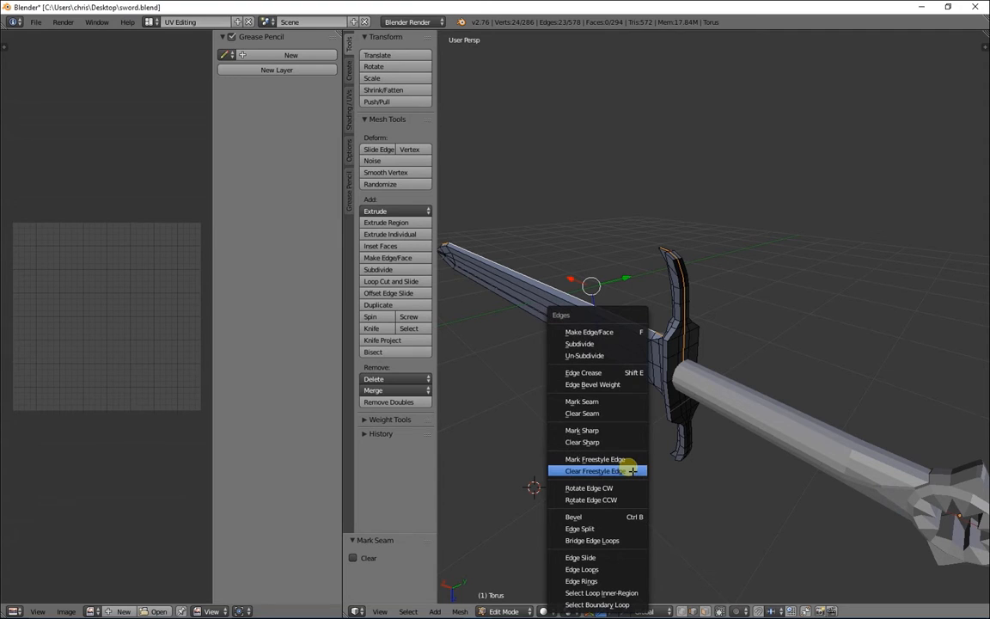
pyautogui.click(601, 401)
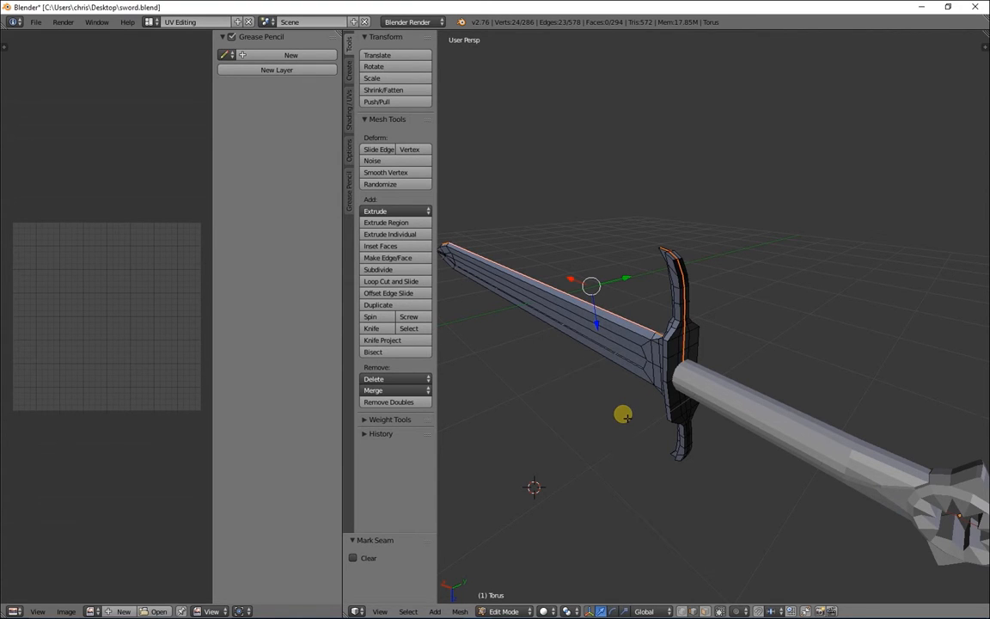
# Step: Leave mesh editing on the blade and crossguard and select the handle and pommel object
pyautogui.moveTo(595, 399); pyautogui.dragTo(590, 451, button='middle')
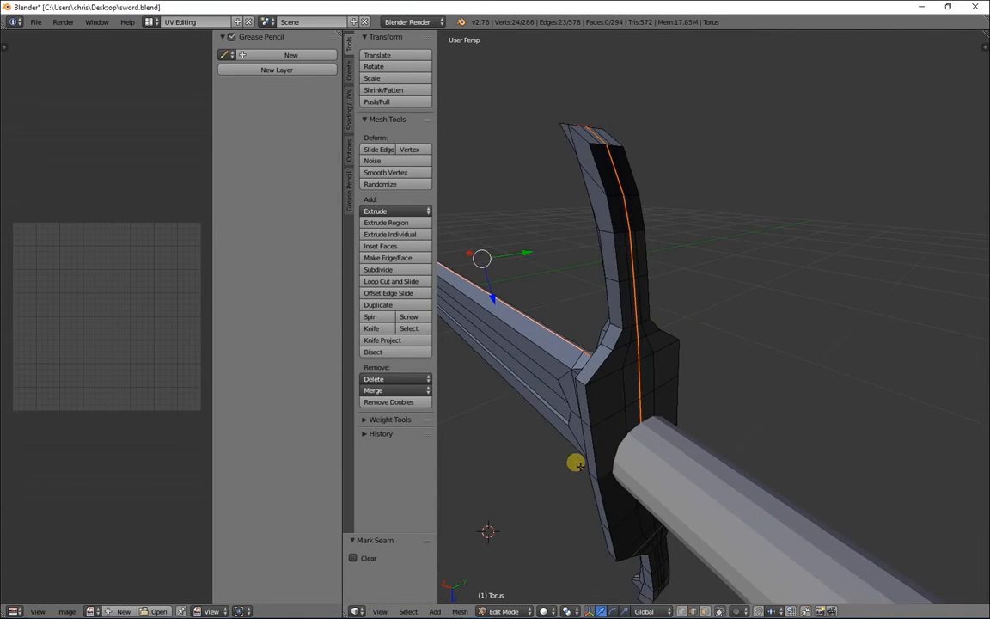
pyautogui.moveTo(618, 393); pyautogui.dragTo(616, 420, button='middle')
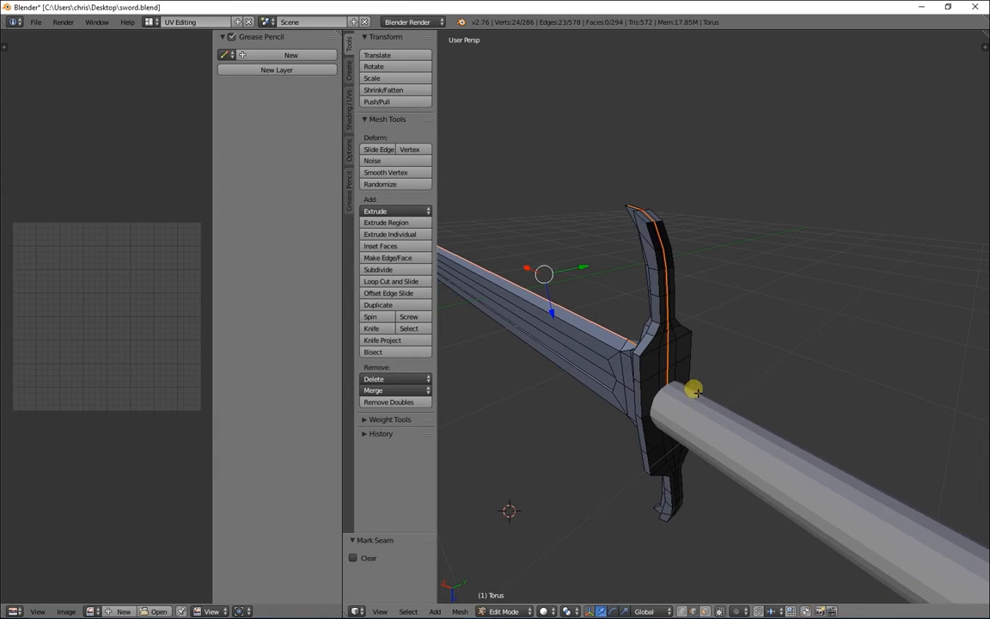
pyautogui.moveTo(536, 487); pyautogui.dragTo(585, 425, button='middle')
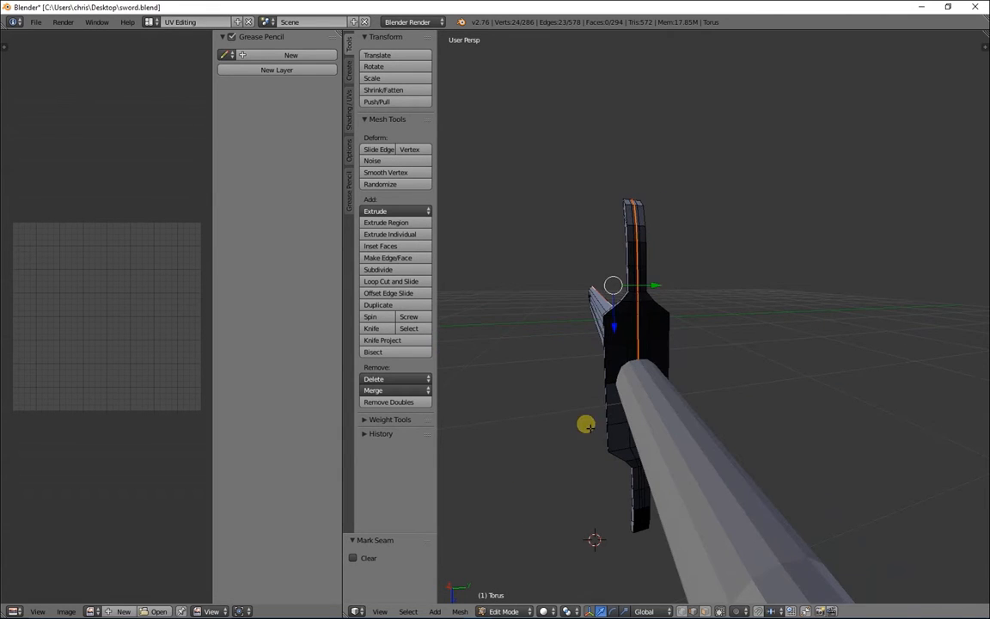
pyautogui.press('Tab')
pyautogui.rightClick(661, 442)
pyautogui.moveTo(524, 489); pyautogui.dragTo(756, 438, button='middle')
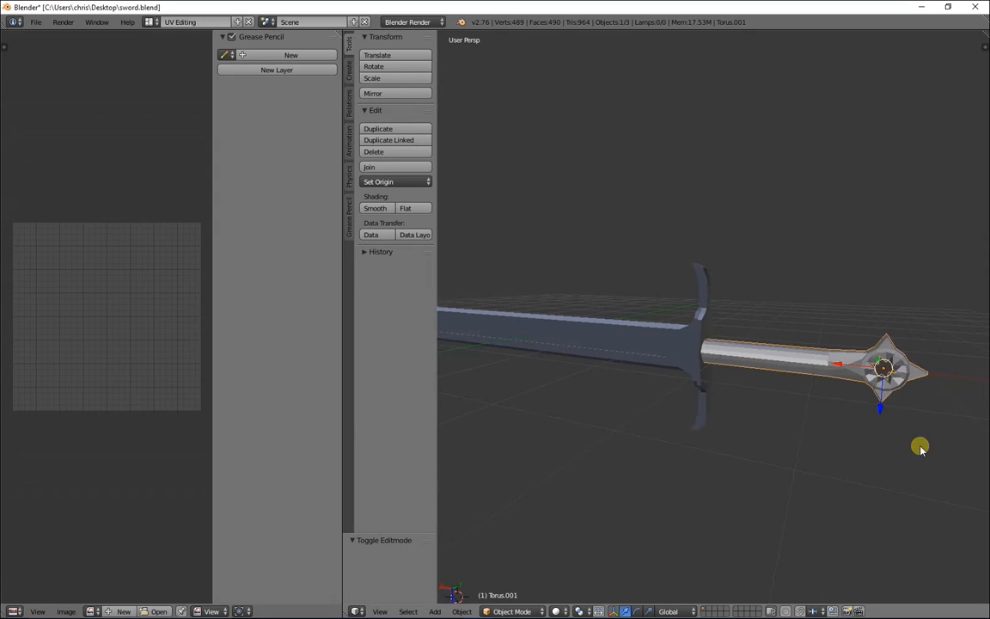
# Step: Examine the handle and pommel from several angles, including their mesh edges in Edit Mode
pyautogui.moveTo(895, 449); pyautogui.dragTo(721, 415, button='middle')
pyautogui.moveTo(616, 440); pyautogui.dragTo(685, 444, button='middle')
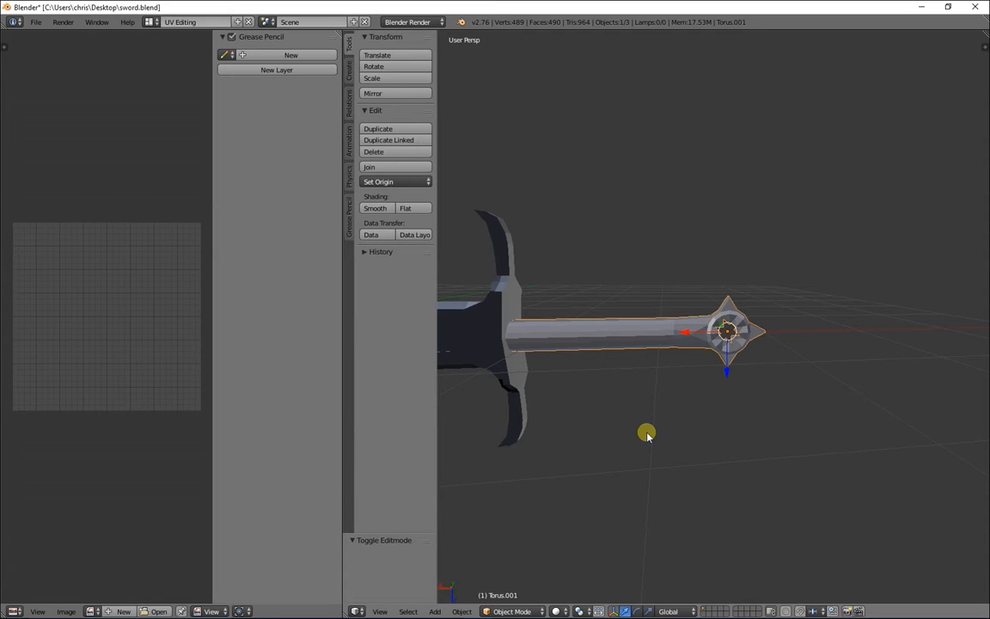
pyautogui.scroll(7, 615, 376)
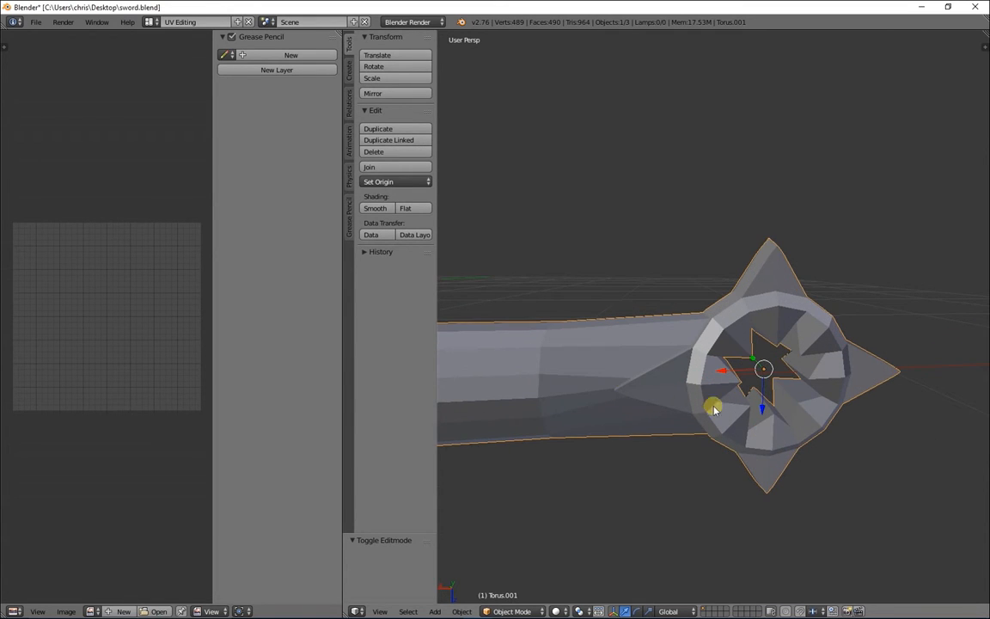
pyautogui.scroll(6, 740, 417)
pyautogui.scroll(-3, 751, 427)
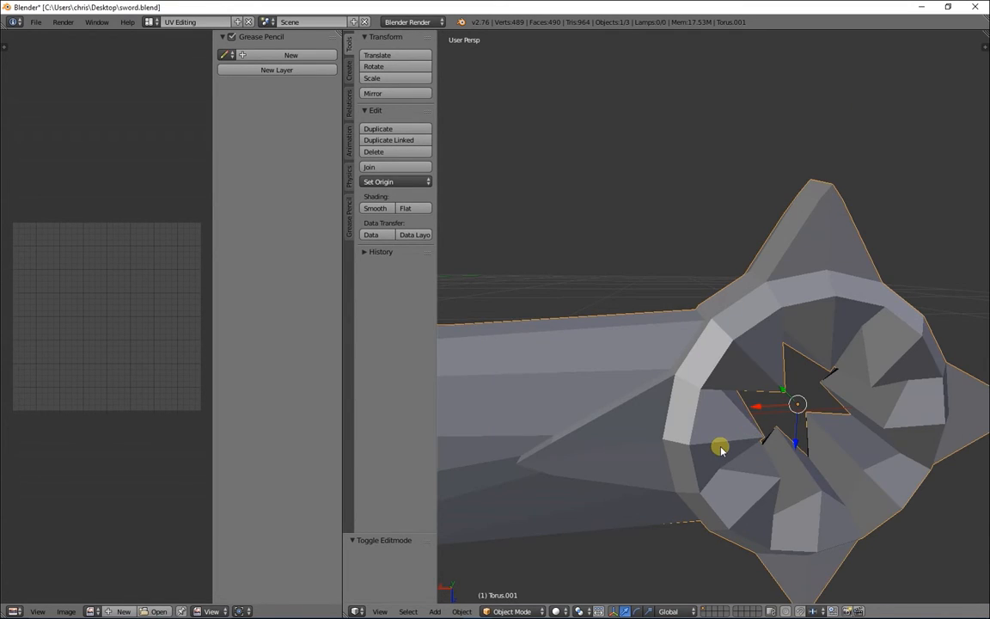
pyautogui.scroll(-3, 696, 435)
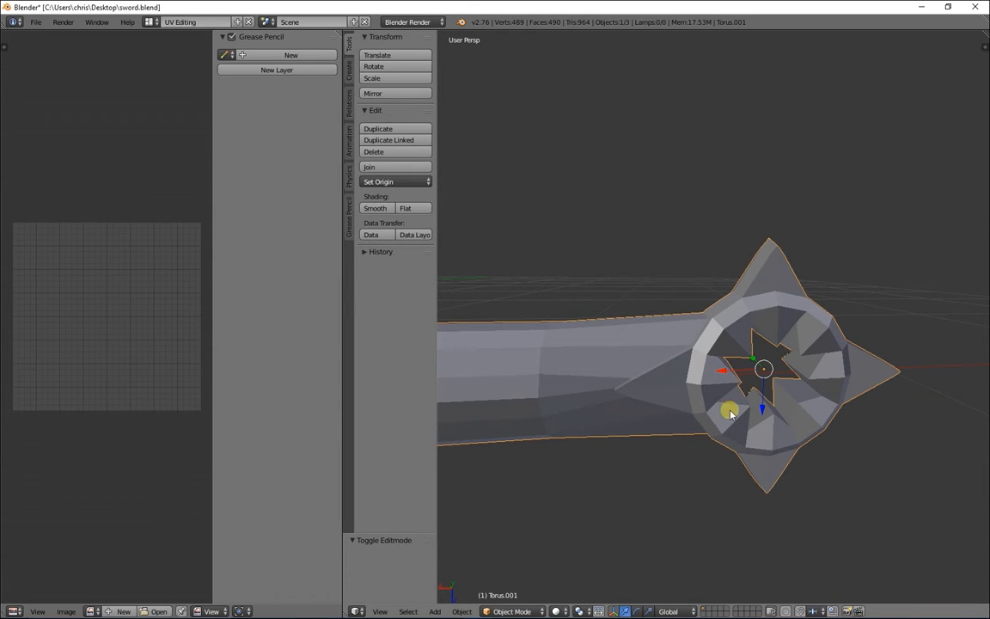
pyautogui.press('Tab')
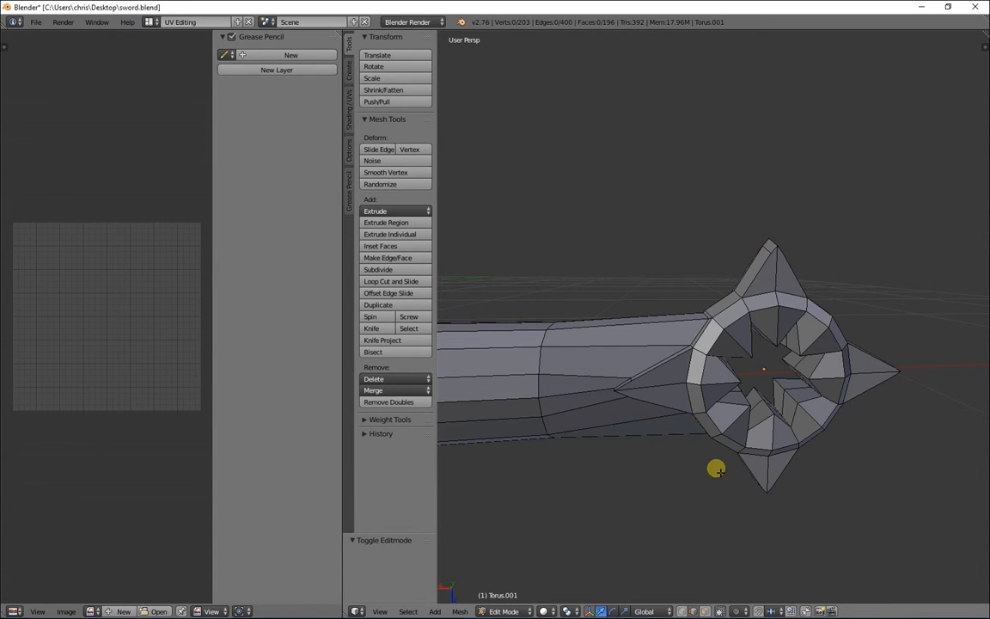
pyautogui.moveTo(667, 457); pyautogui.dragTo(690, 435, button='middle')
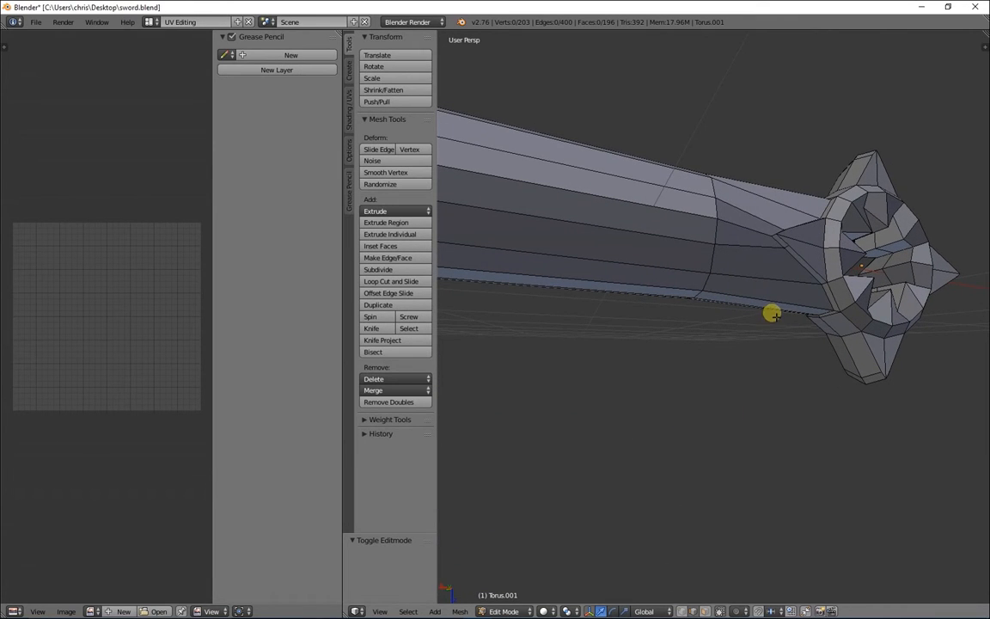
pyautogui.moveTo(774, 344); pyautogui.dragTo(729, 381, button='middle')
pyautogui.press('Tab')
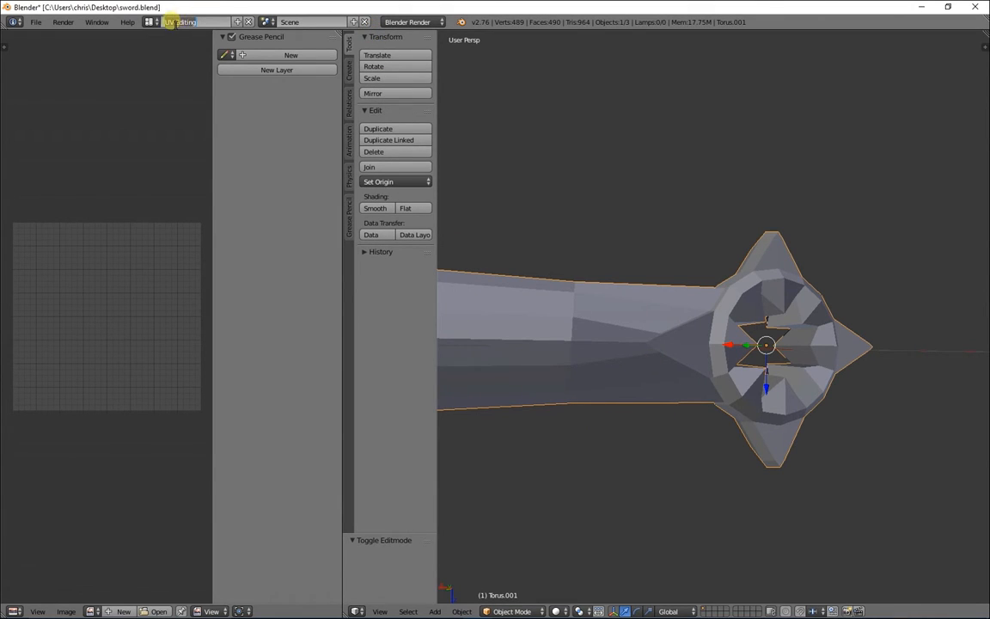
# Step: Switch to the Default screen layout and open the handle and pommel mesh in Edit Mode
pyautogui.click(153, 24)
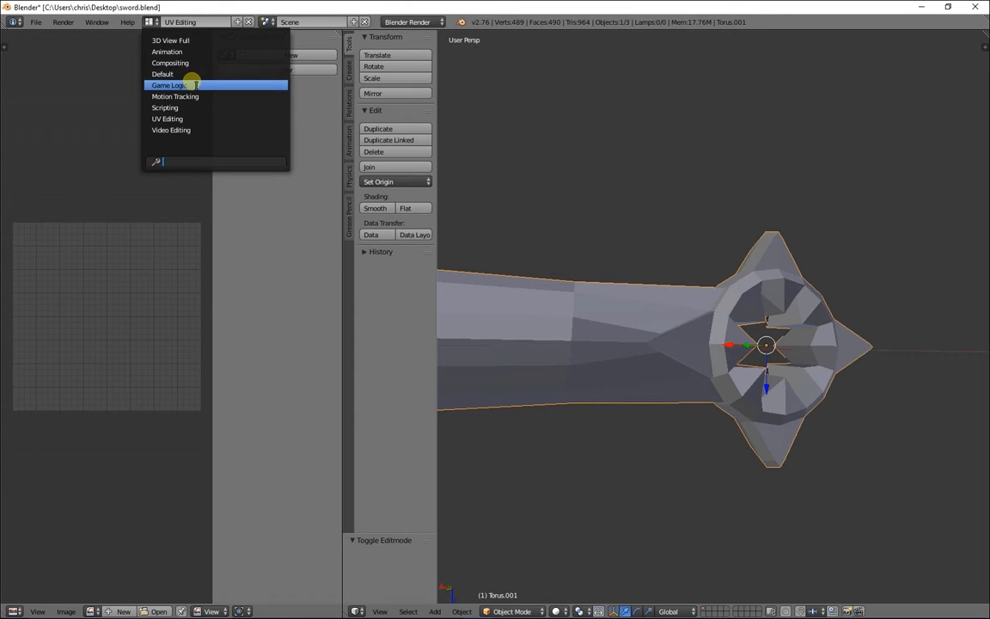
pyautogui.click(189, 74)
pyautogui.moveTo(358, 343); pyautogui.dragTo(679, 387, button='middle')
pyautogui.scroll(5, 681, 362)
pyautogui.keyDown('shift'); pyautogui.moveTo(632, 438); pyautogui.dragTo(351, 421, button='middle'); pyautogui.keyUp('shift')
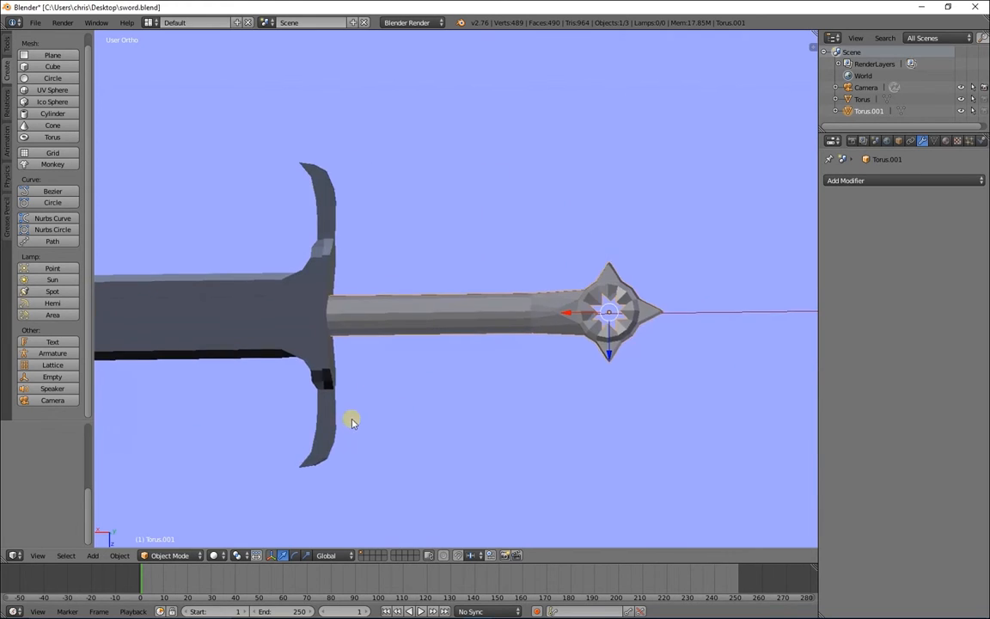
pyautogui.scroll(4, 626, 380)
pyautogui.press('Tab')
pyautogui.keyDown('shift'); pyautogui.moveTo(674, 443); pyautogui.dragTo(559, 400, button='middle'); pyautogui.keyUp('shift')
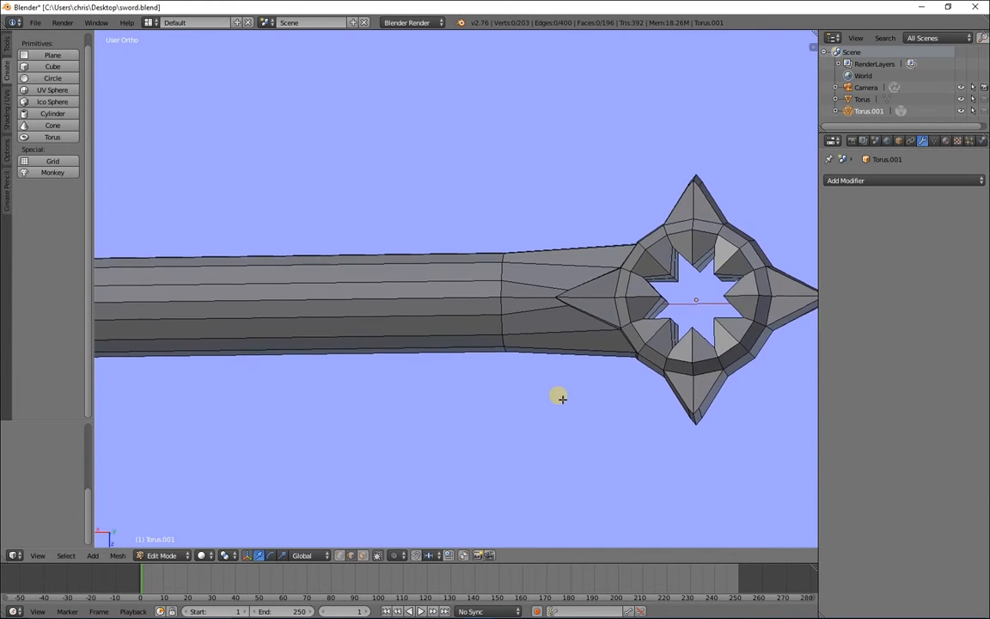
# Step: Examine the edges where the pommel's inward-pointing spike meets the handle
pyautogui.scroll(3, 561, 400)
pyautogui.keyDown('shift'); pyautogui.moveTo(632, 392); pyautogui.dragTo(557, 386, button='middle'); pyautogui.keyUp('shift')
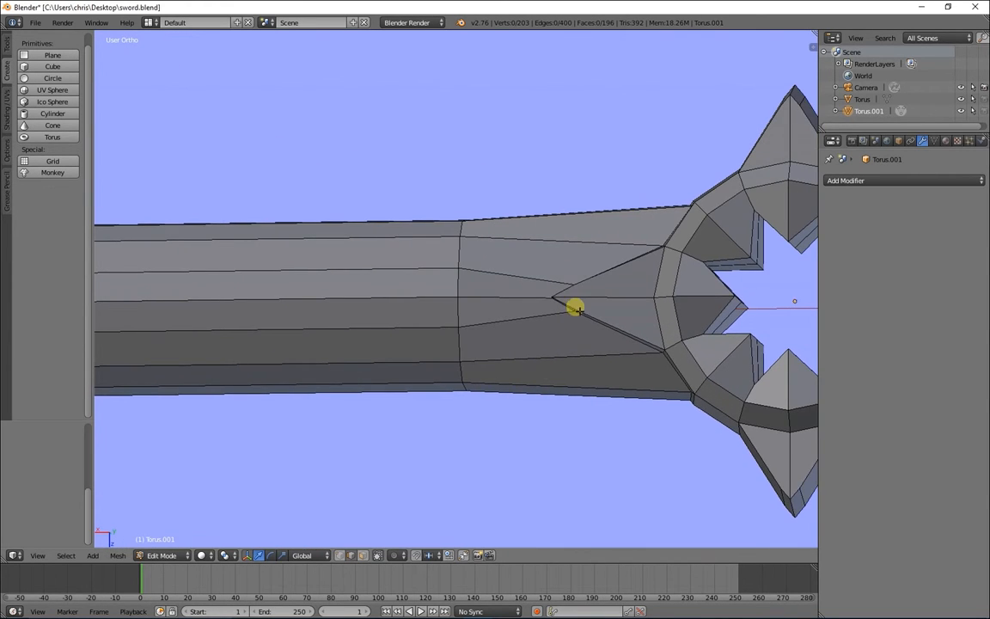
pyautogui.scroll(4, 566, 296)
pyautogui.keyDown('shift'); pyautogui.moveTo(624, 386); pyautogui.dragTo(556, 418, button='middle'); pyautogui.keyUp('shift')
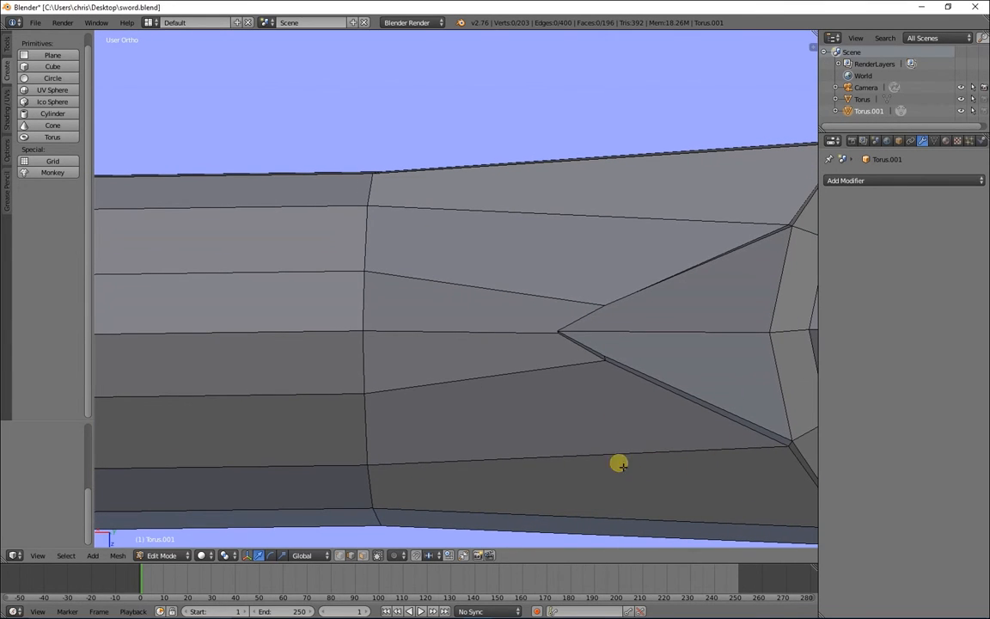
pyautogui.scroll(-5, 619, 464)
pyautogui.keyDown('shift'); pyautogui.moveTo(681, 402); pyautogui.dragTo(606, 421, button='middle'); pyautogui.keyUp('shift')
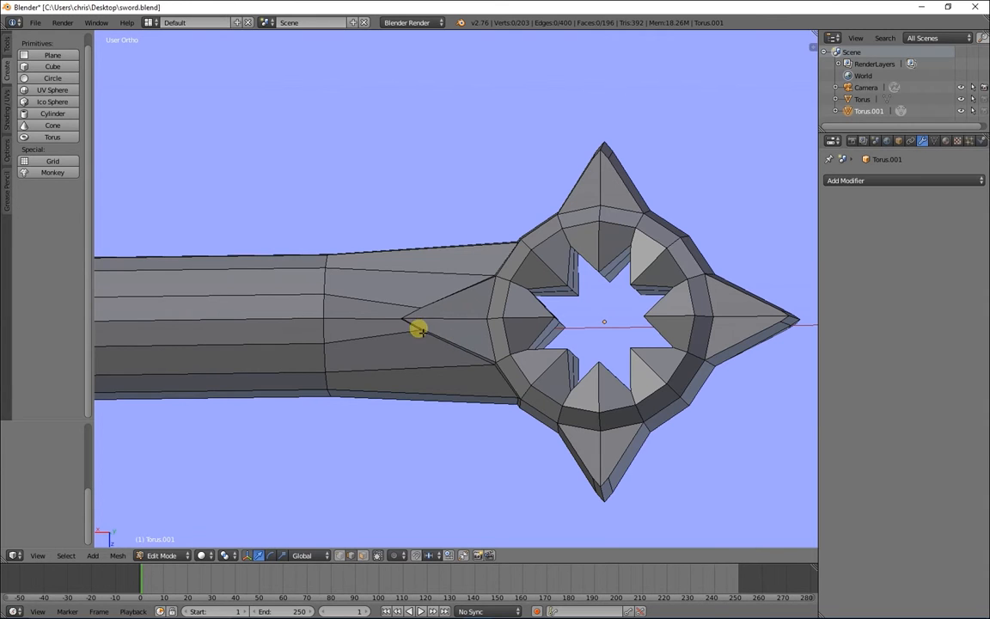
pyautogui.scroll(2, 430, 339)
pyautogui.moveTo(431, 476); pyautogui.dragTo(470, 453, button='middle')
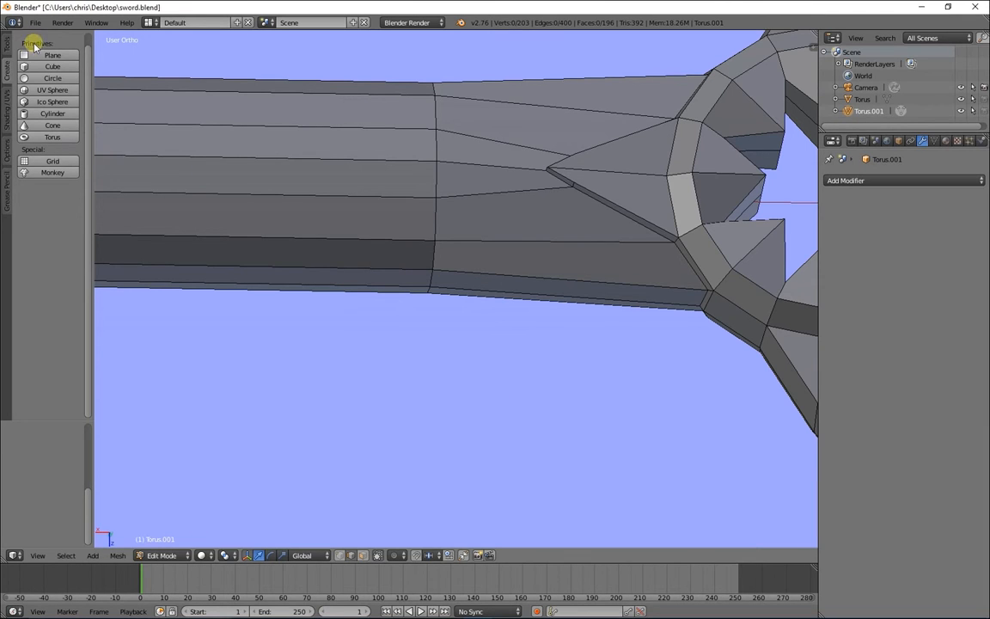
# Step: Try a straight Knife cut across the spike near its tip, joining the ends of the two adjacent handle edges
pyautogui.click(7, 43)
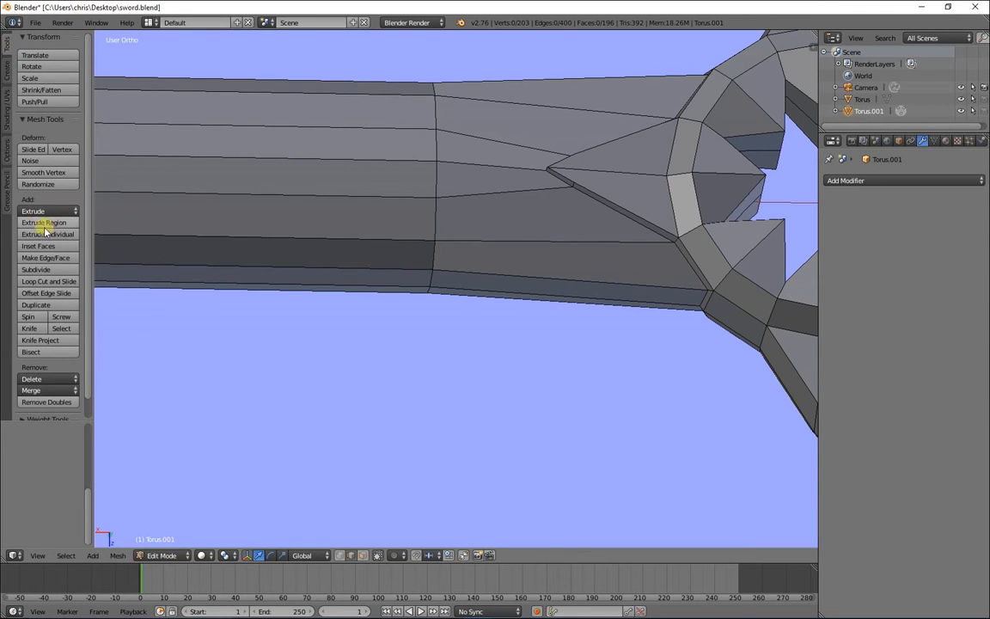
pyautogui.click(30, 328)
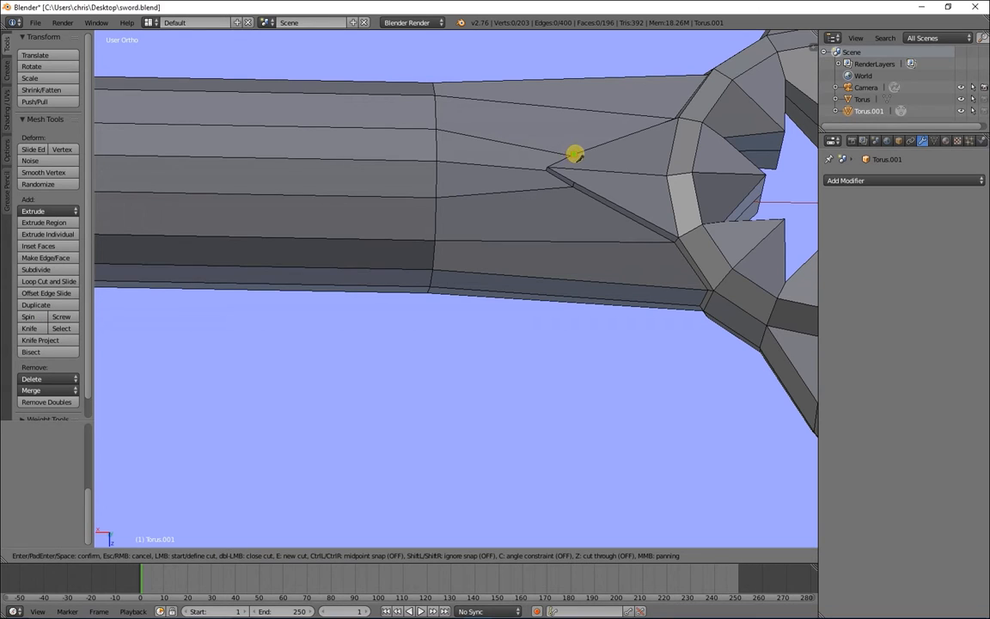
pyautogui.scroll(2, 570, 176)
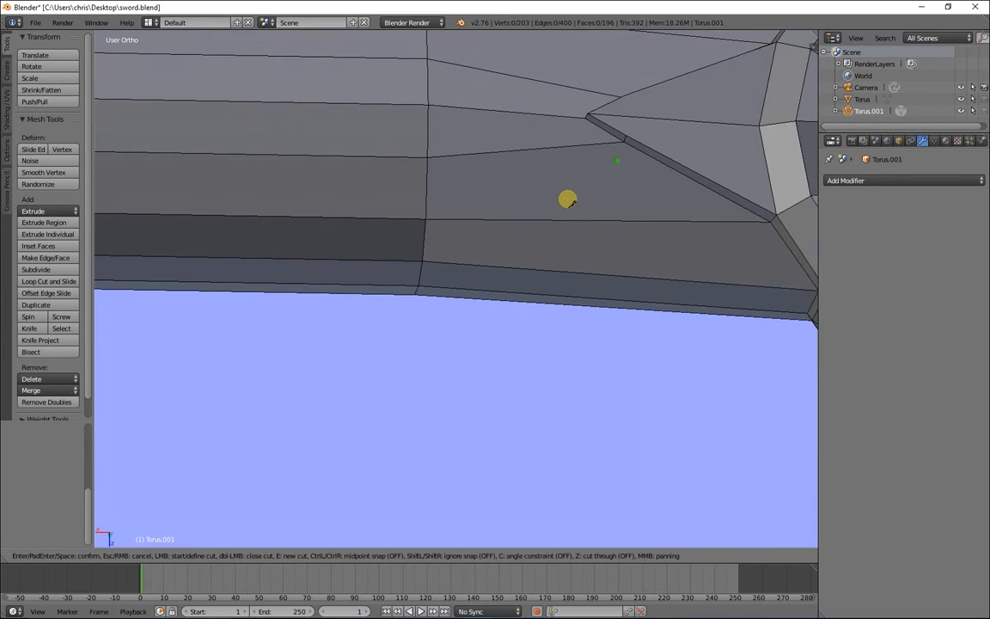
pyautogui.scroll(1, 631, 245)
pyautogui.moveTo(696, 228); pyautogui.dragTo(674, 371, button='middle')
pyautogui.click(660, 384)
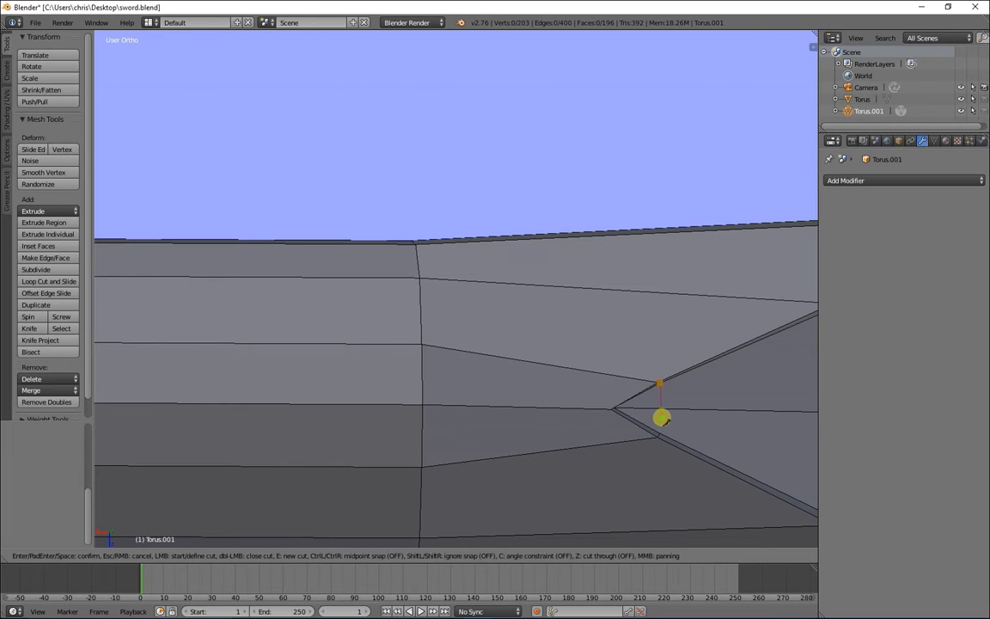
pyautogui.click(660, 433)
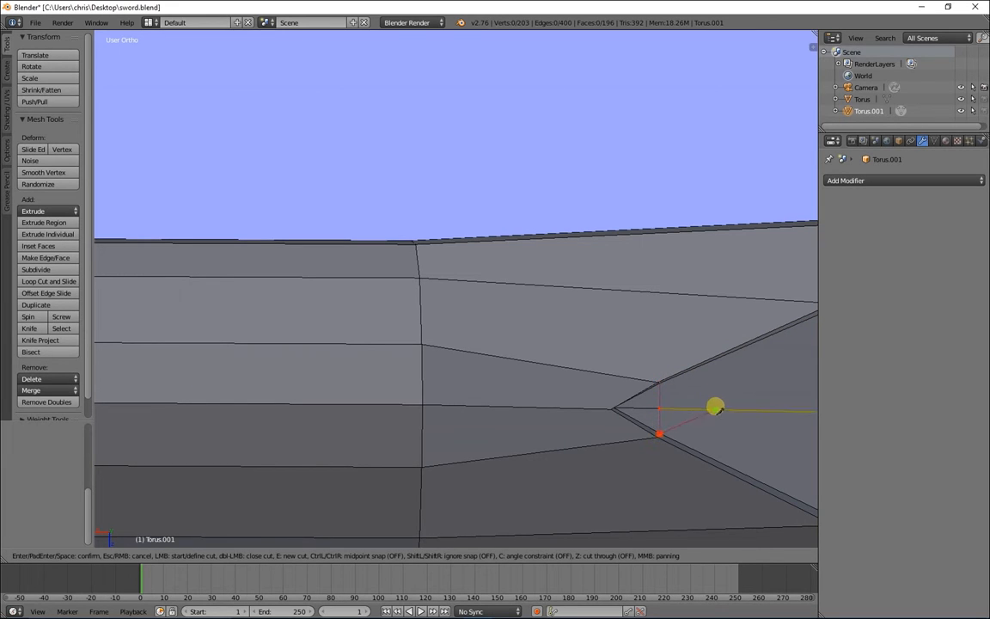
pyautogui.press('Return')
pyautogui.moveTo(690, 523); pyautogui.dragTo(673, 480, button='middle')
pyautogui.scroll(-4, 659, 421)
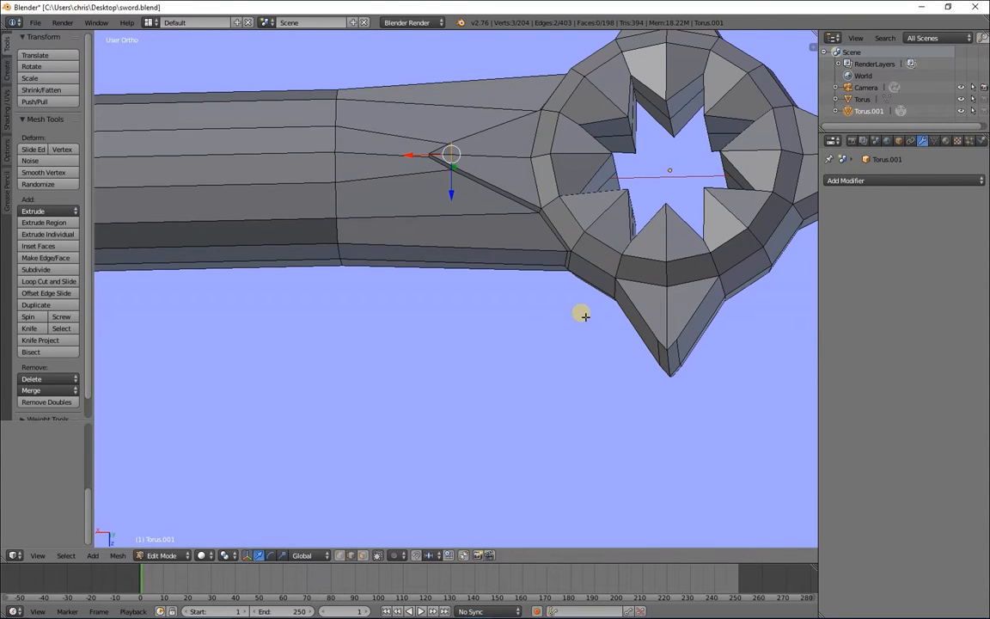
# Step: Examine the cut spike and surrounding handle edges from several angles, in and out of Edit Mode
pyautogui.press('Tab')
pyautogui.moveTo(439, 332); pyautogui.dragTo(640, 381, button='middle')
pyautogui.press('Tab')
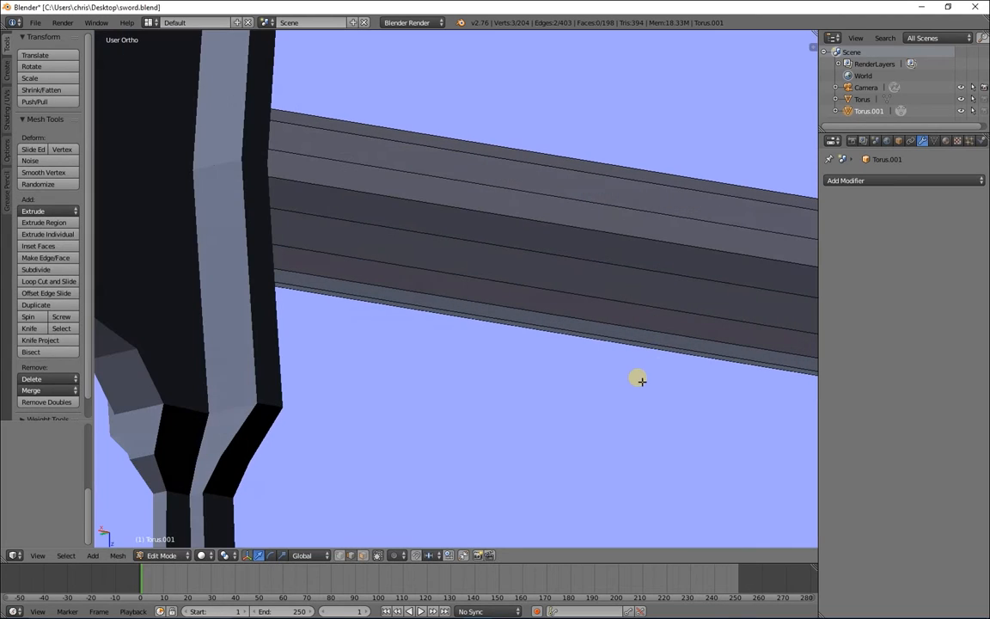
pyautogui.keyDown('shift'); pyautogui.moveTo(700, 388); pyautogui.dragTo(229, 324, button='middle'); pyautogui.keyUp('shift')
pyautogui.moveTo(566, 396); pyautogui.dragTo(712, 376, button='middle')
pyautogui.moveTo(343, 392); pyautogui.dragTo(647, 298, button='middle')
pyautogui.moveTo(428, 465); pyautogui.dragTo(677, 429, button='middle')
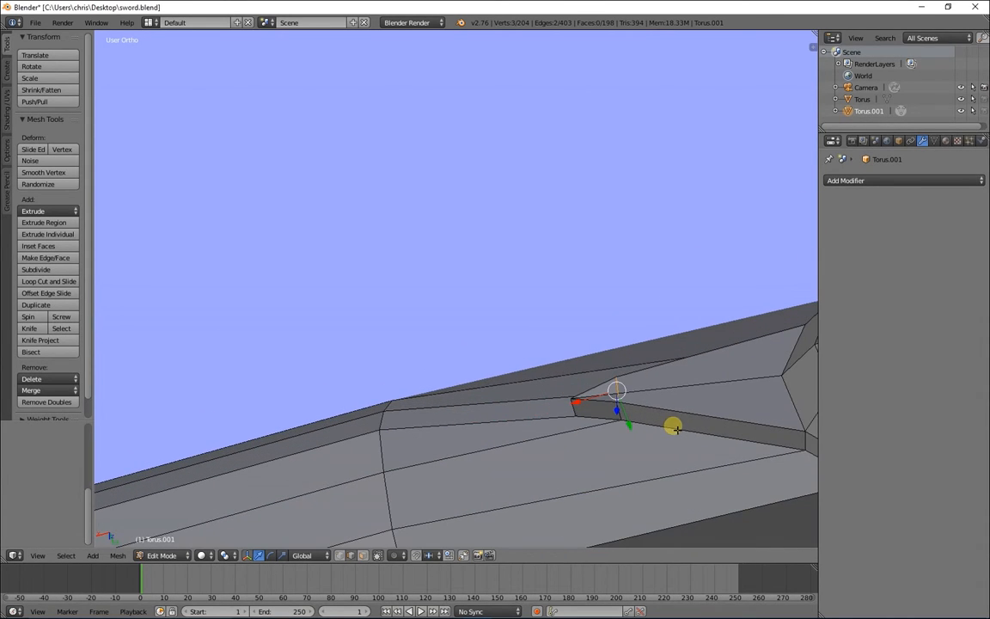
pyautogui.moveTo(559, 467); pyautogui.dragTo(310, 527, button='middle')
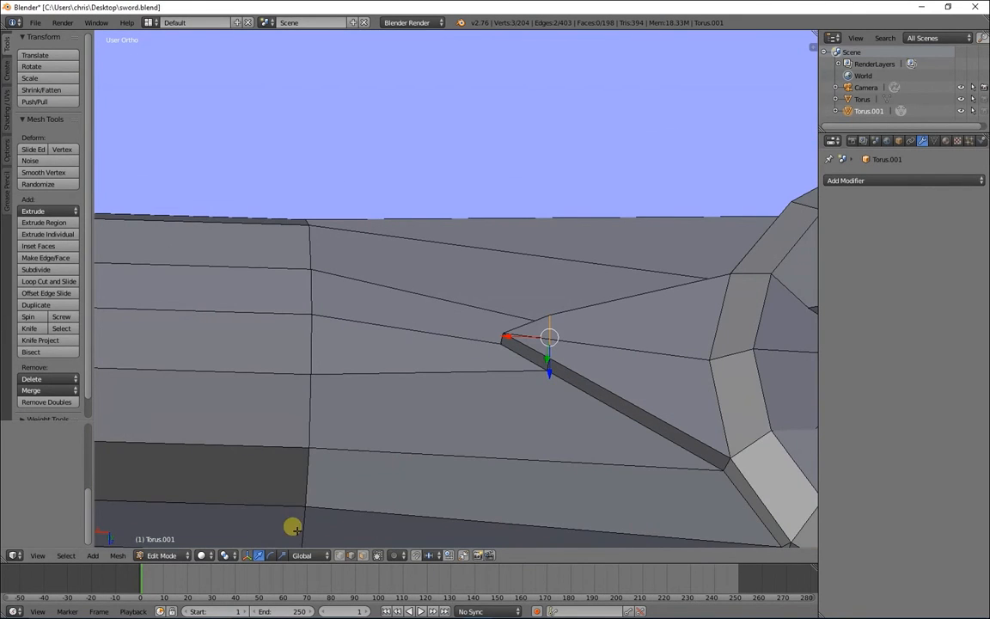
# Step: Hide the 3D transform manipulator and switch to vertex selection
pyautogui.click(247, 555)
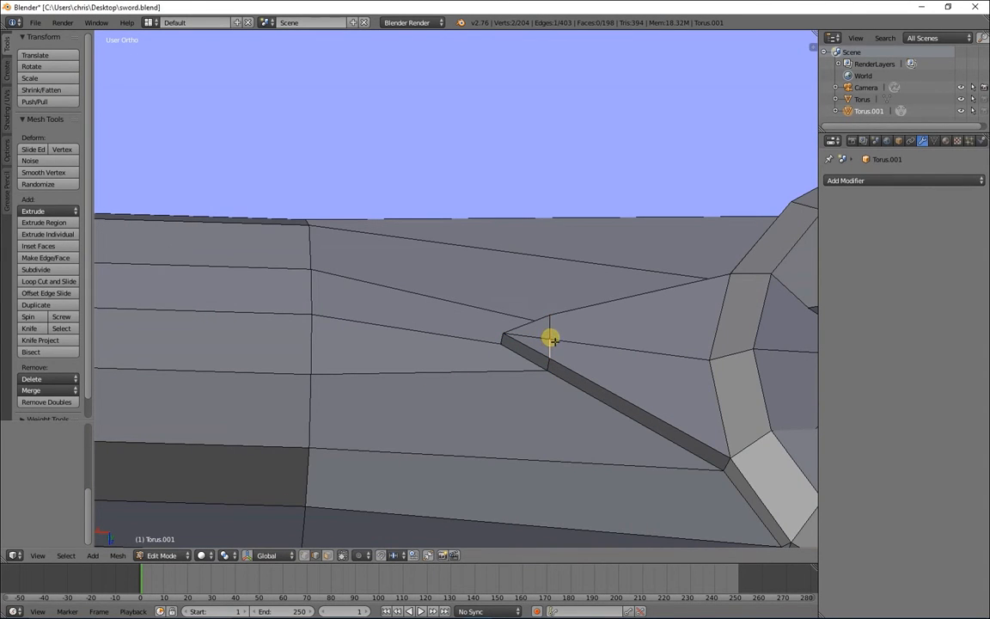
pyautogui.click(306, 556)
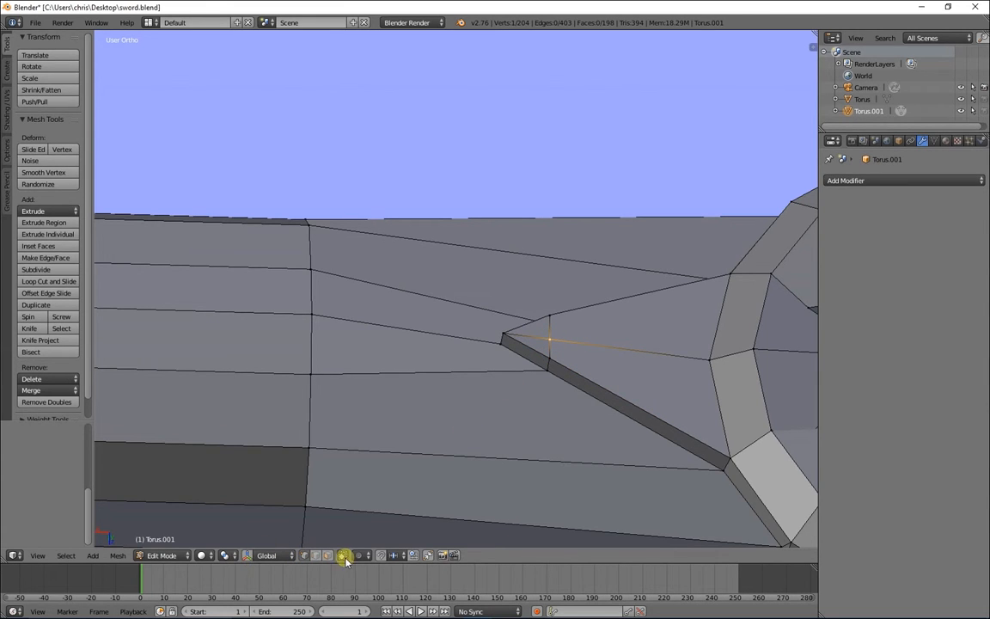
# Step: Try to move the vertex in the middle of the spike's new cut along the global Y axis
pyautogui.press('z')
pyautogui.press('z')
pyautogui.press('s')
pyautogui.press('z')
pyautogui.press('g')
pyautogui.press('x')
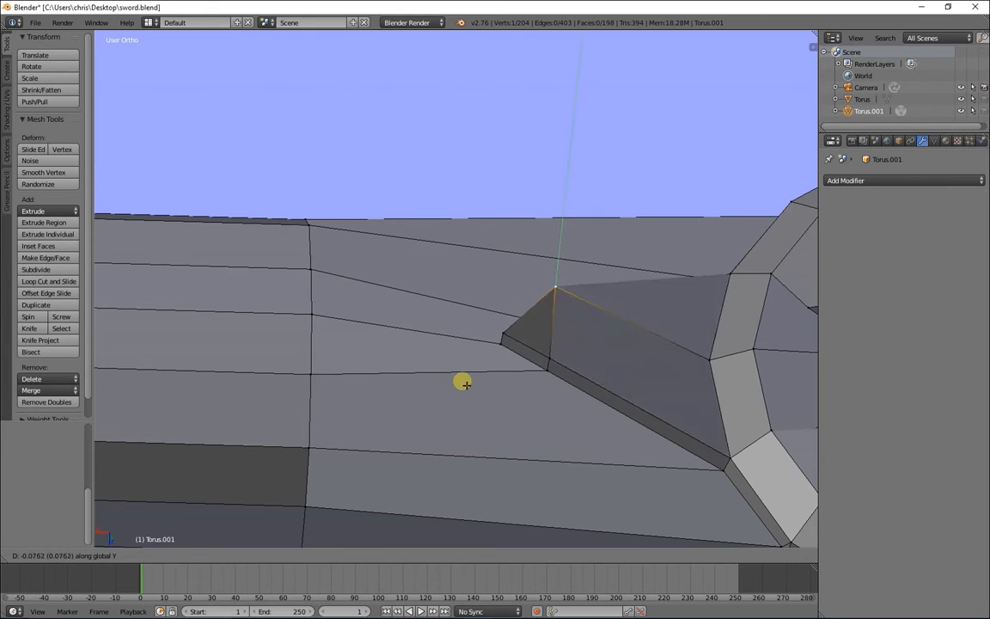
pyautogui.click(464, 432)
pyautogui.moveTo(446, 425); pyautogui.dragTo(515, 462, button='middle')
pyautogui.scroll(-4, 539, 426)
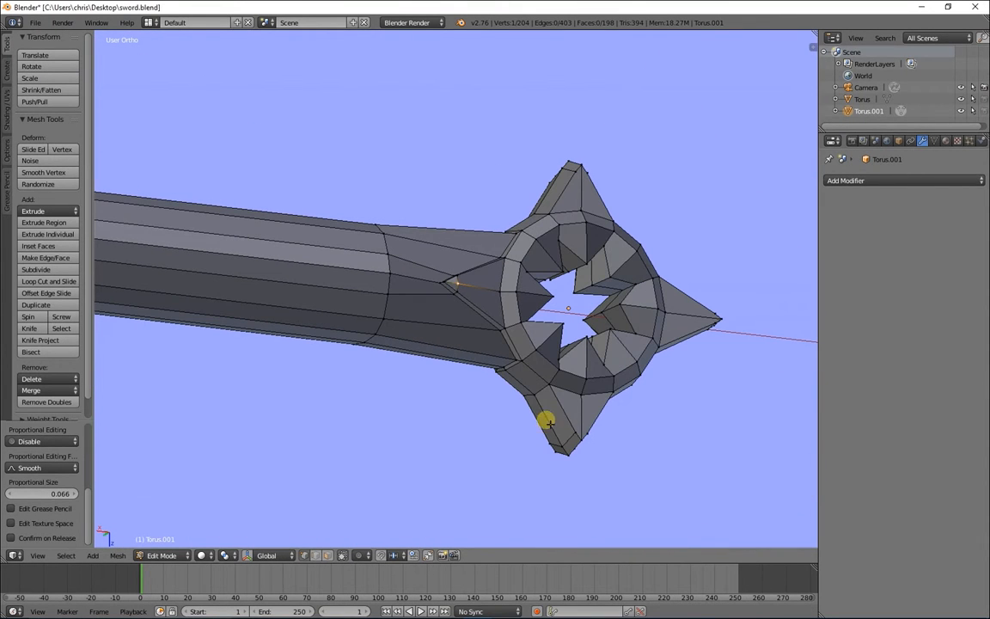
pyautogui.moveTo(691, 361); pyautogui.dragTo(651, 416, button='middle')
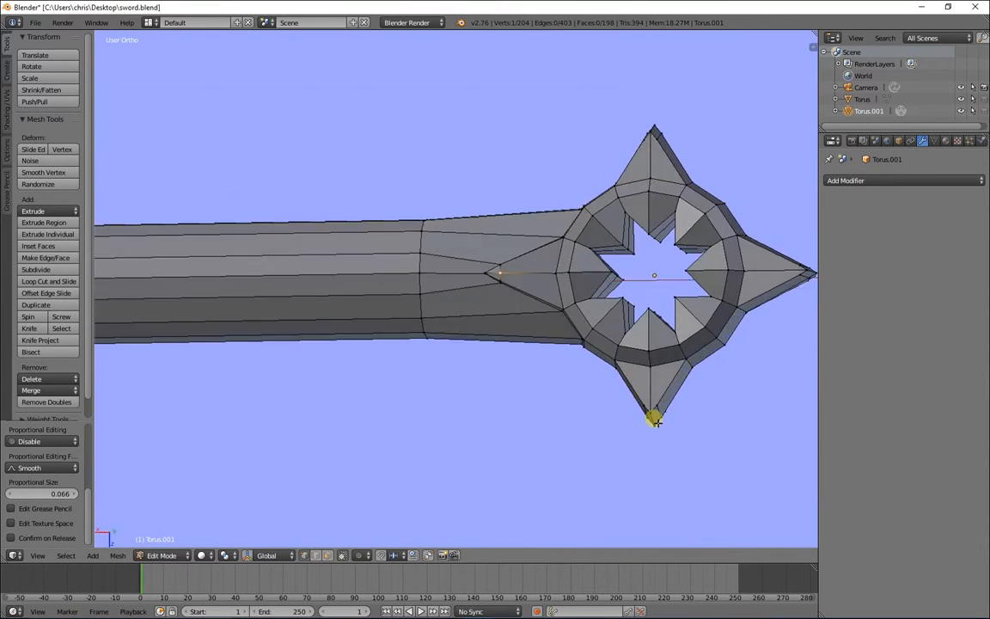
pyautogui.keyDown('shift'); pyautogui.rightClick(599, 256); pyautogui.keyUp('shift')
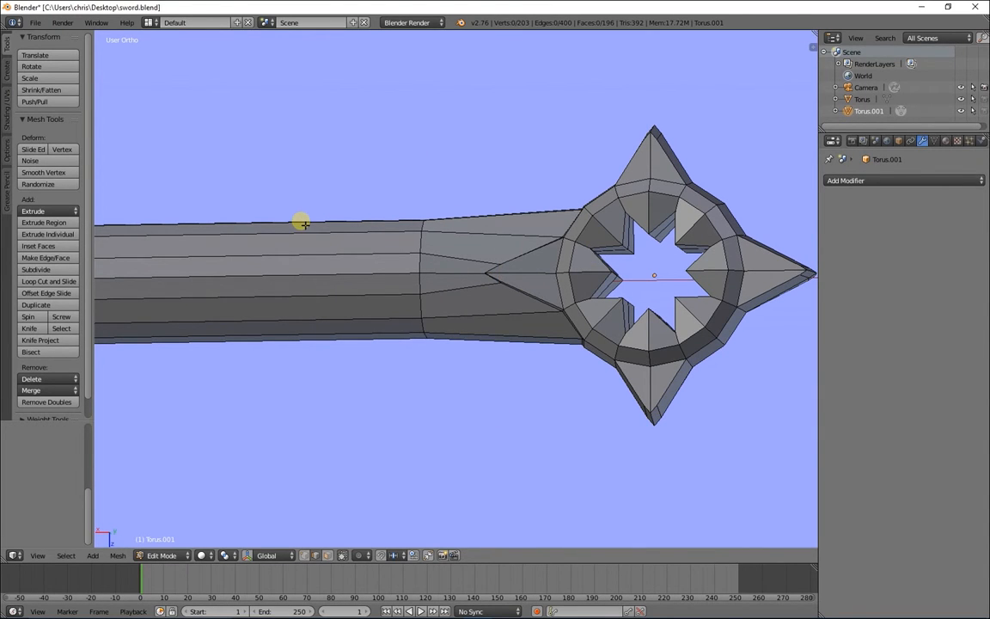
# Step: Inspect the handle and pommel shape in Object Mode
pyautogui.press('Tab')
pyautogui.scroll(-5, 343, 286)
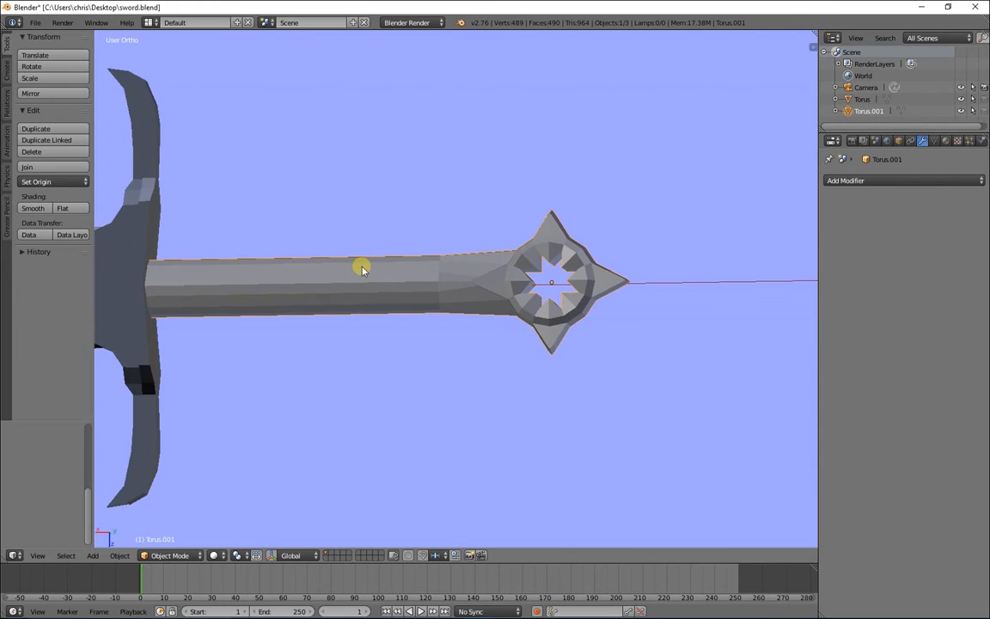
pyautogui.scroll(5, 363, 268)
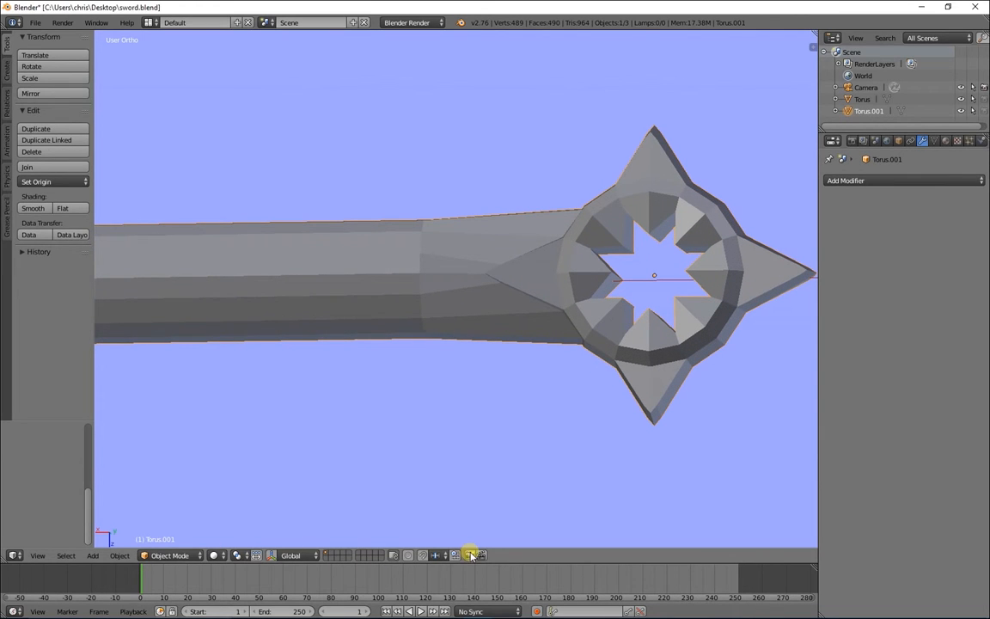
pyautogui.click(185, 557)
pyautogui.click(437, 438)
# Step: In Edit Mode, mark the outer circular edge loop on the facing side of the pommel ring as a seam
pyautogui.press('Tab')
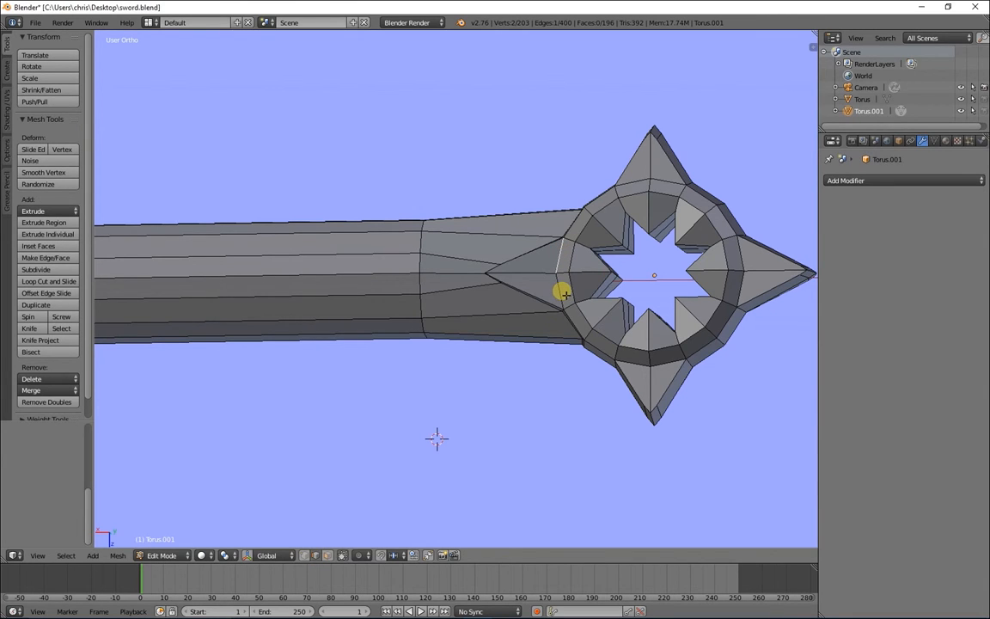
pyautogui.keyDown('shift'); pyautogui.rightClick(577, 328); pyautogui.keyUp('shift')
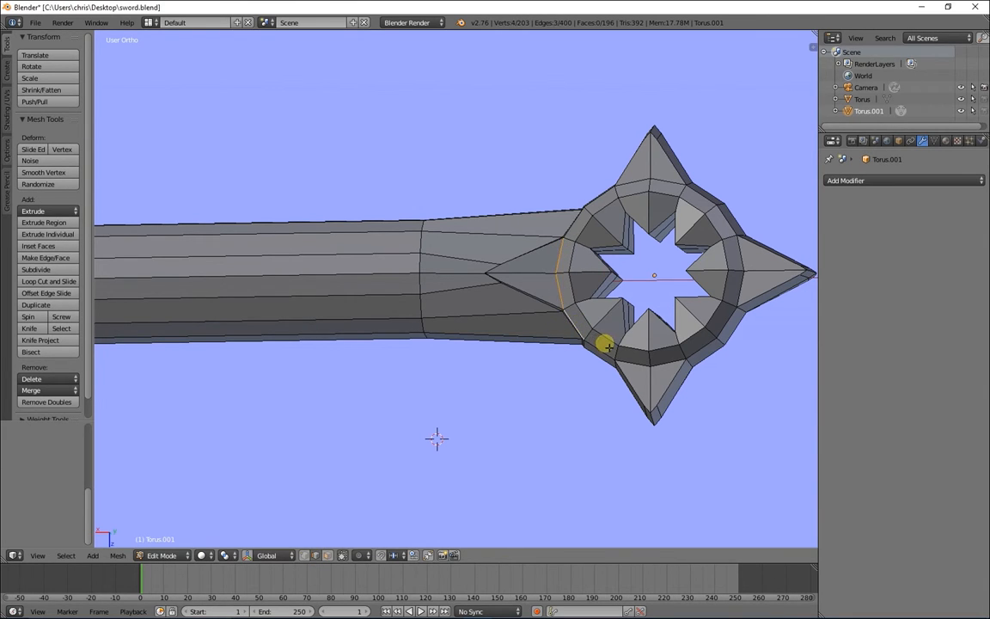
pyautogui.keyDown('alt'); pyautogui.keyDown('shift'); pyautogui.rightClick(632, 361); pyautogui.keyUp('shift'); pyautogui.keyUp('alt')
pyautogui.keyDown('alt'); pyautogui.keyDown('shift'); pyautogui.rightClick(608, 355); pyautogui.keyUp('shift'); pyautogui.keyUp('alt')
pyautogui.keyDown('alt'); pyautogui.keyDown('shift'); pyautogui.rightClick(703, 350); pyautogui.keyUp('shift'); pyautogui.keyUp('alt')
pyautogui.keyDown('shift'); pyautogui.rightClick(744, 279); pyautogui.keyUp('shift')
pyautogui.keyDown('shift'); pyautogui.rightClick(727, 214); pyautogui.keyUp('shift')
pyautogui.keyDown('shift'); pyautogui.rightClick(658, 184); pyautogui.keyUp('shift')
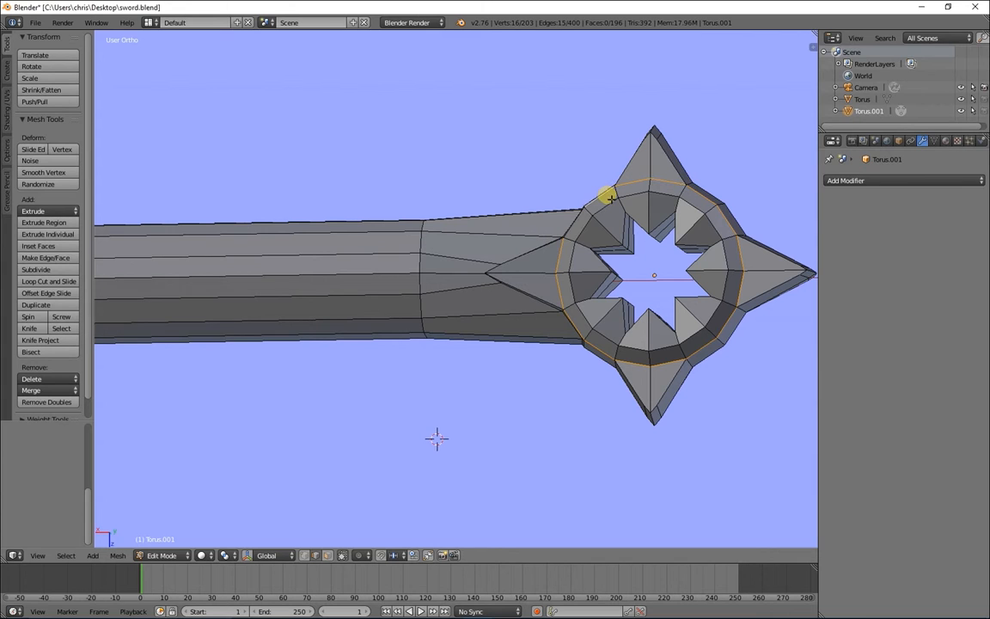
pyautogui.keyDown('shift'); pyautogui.rightClick(580, 223); pyautogui.keyUp('shift')
pyautogui.moveTo(482, 338); pyautogui.dragTo(576, 398, button='middle')
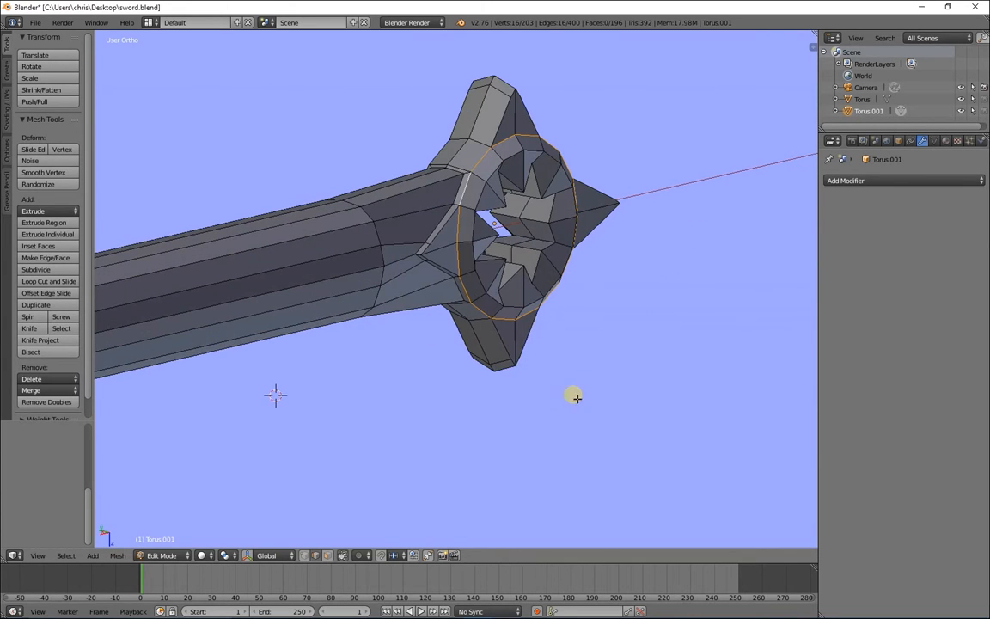
pyautogui.hotkey('ctrl', 'e')
pyautogui.click(491, 312)
# Step: Mark a seam along the center edge loop running lengthwise down the handle's side and around the pommel's outer spikes
pyautogui.moveTo(477, 355); pyautogui.dragTo(519, 360, button='middle')
pyautogui.keyDown('alt'); pyautogui.keyDown('shift'); pyautogui.rightClick(368, 181); pyautogui.keyUp('shift'); pyautogui.keyUp('alt')
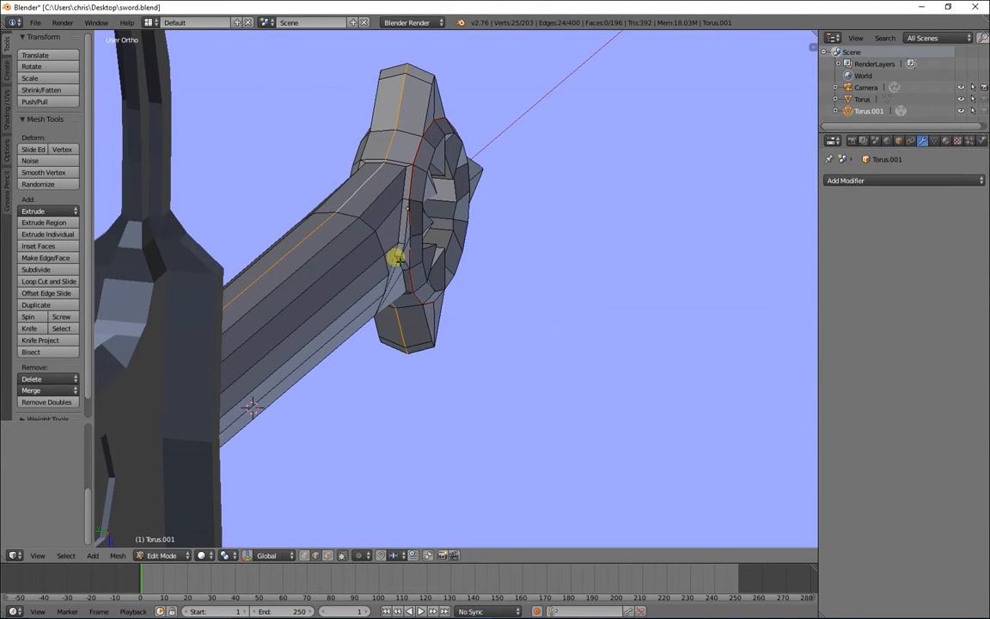
pyautogui.hotkey('ctrl', 'e')
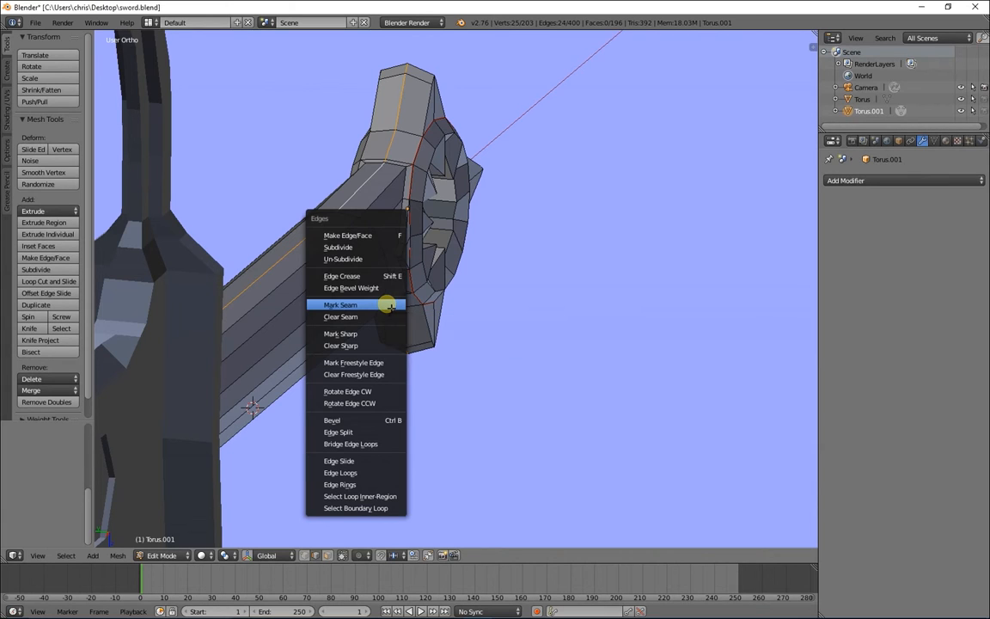
pyautogui.click(391, 306)
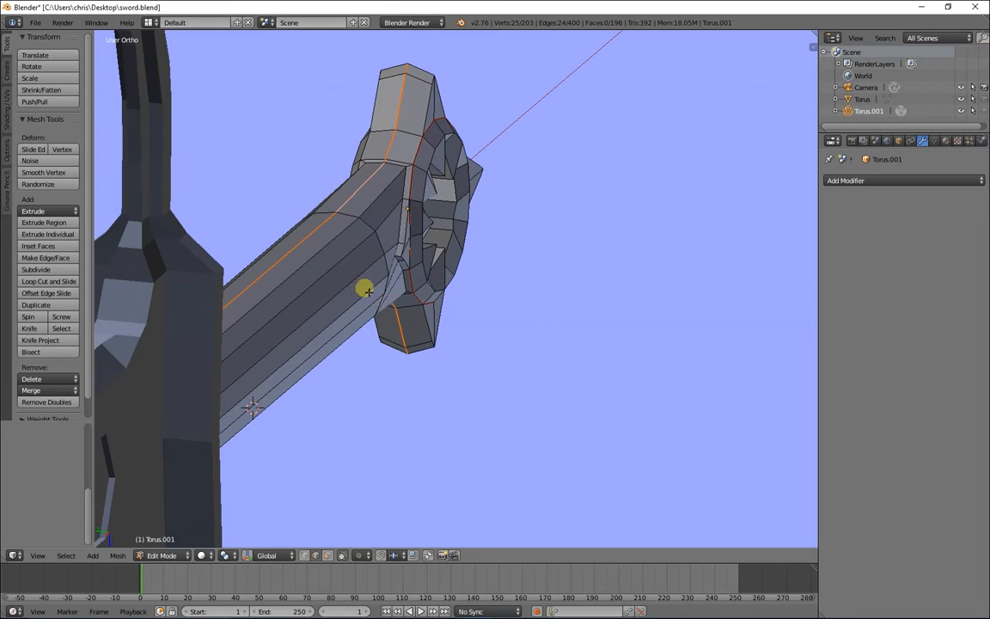
# Step: Mark seams along the rim edges of the star-shaped opening inside the pommel
pyautogui.moveTo(548, 303); pyautogui.dragTo(161, 276, button='middle')
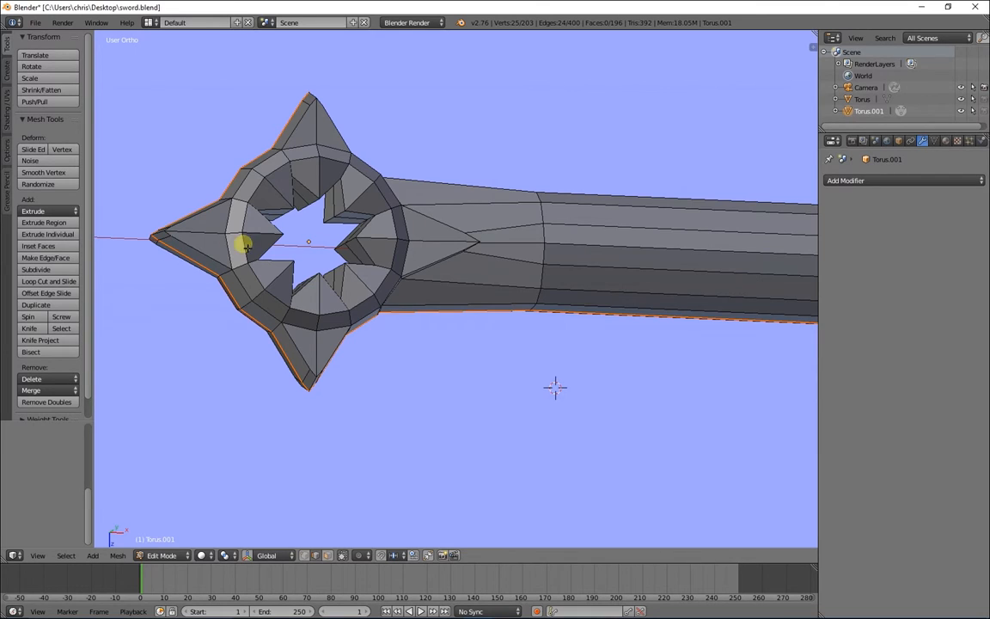
pyautogui.moveTo(246, 247); pyautogui.dragTo(177, 234, button='middle')
pyautogui.rightClick(206, 223)
pyautogui.keyDown('alt'); pyautogui.rightClick(199, 233); pyautogui.keyUp('alt')
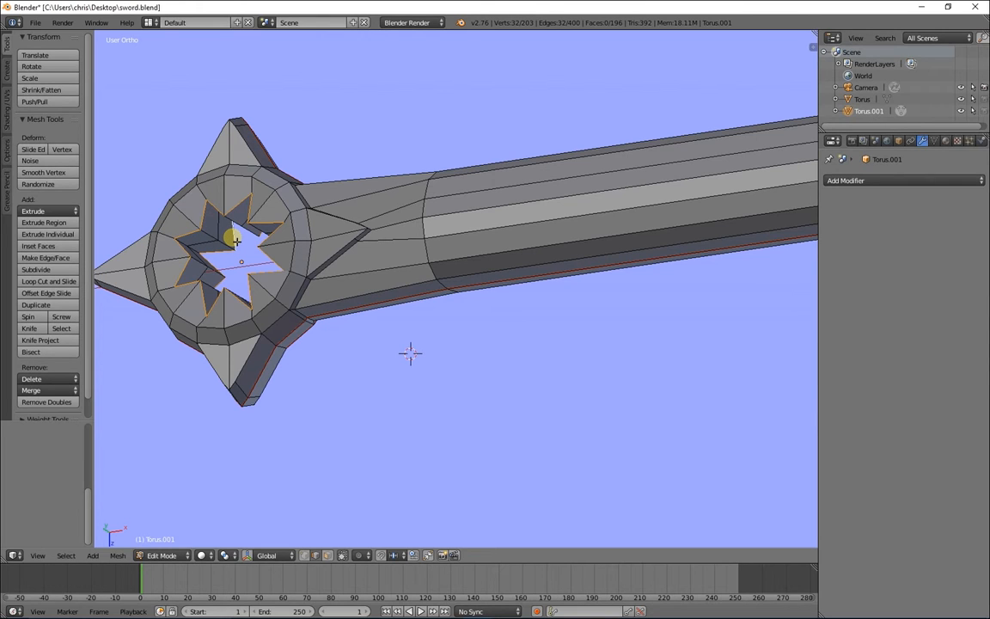
pyautogui.hotkey('ctrl', 'e')
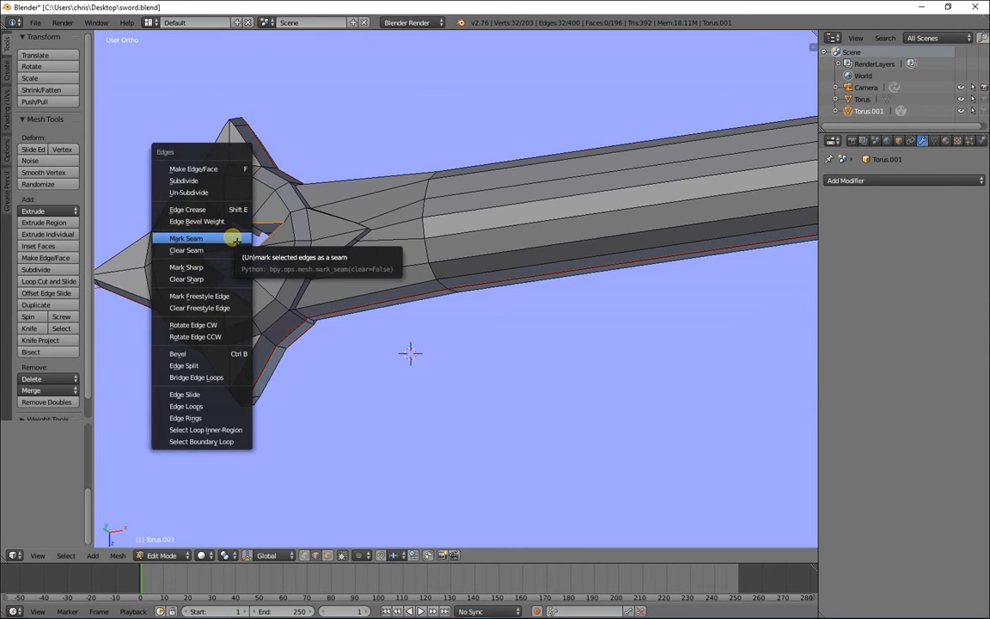
pyautogui.click(245, 238)
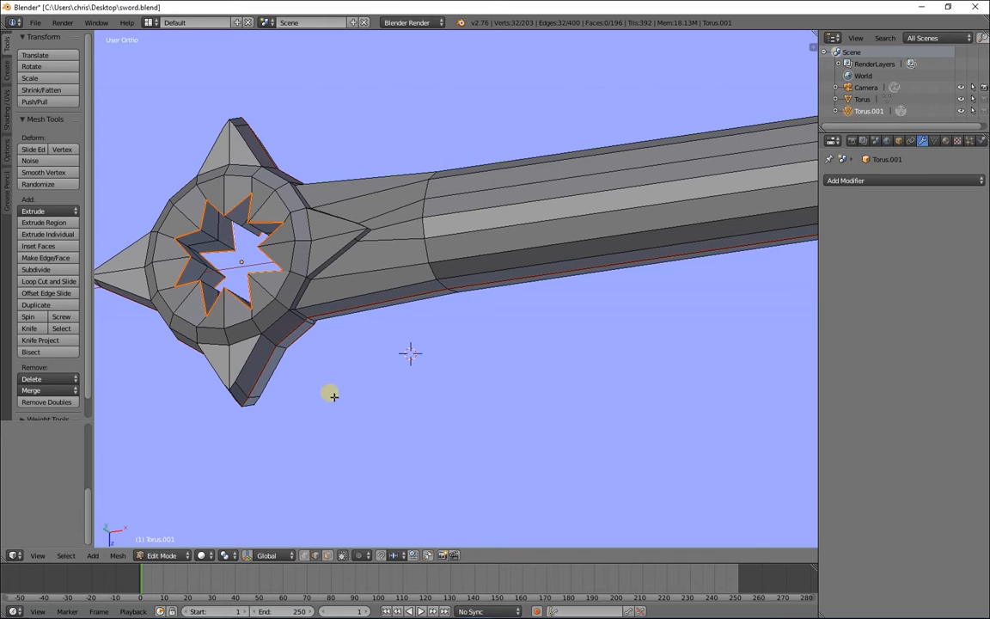
# Step: Mark the matching outer circular edge loop on the opposite side of the pommel ring as a seam
pyautogui.moveTo(338, 428); pyautogui.dragTo(522, 349, button='middle')
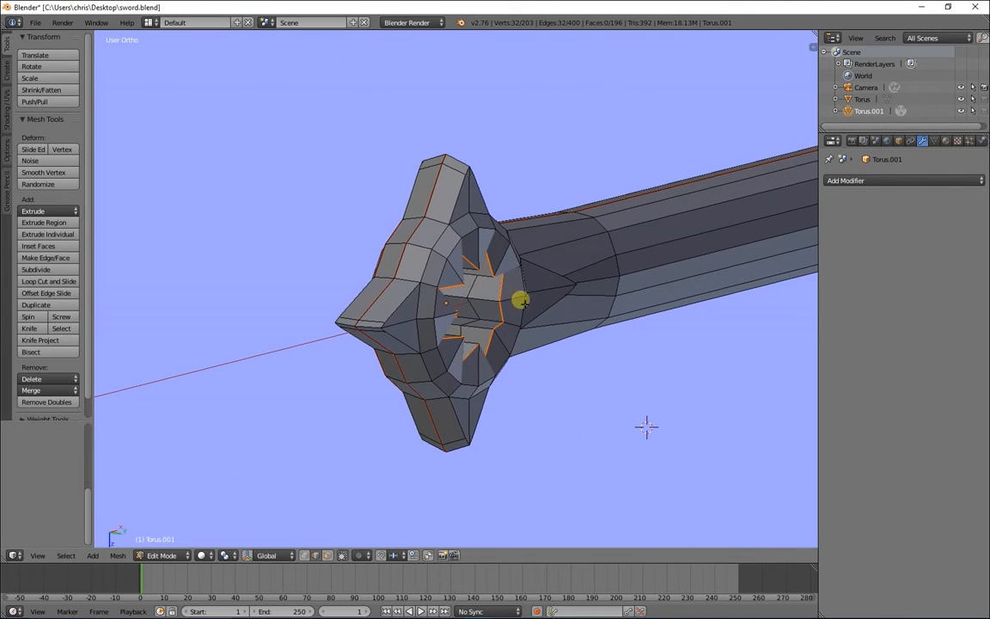
pyautogui.keyDown('alt'); pyautogui.click(440, 236); pyautogui.keyUp('alt')
pyautogui.keyDown('ctrl'); pyautogui.click(464, 400); pyautogui.keyUp('ctrl')
pyautogui.moveTo(639, 446); pyautogui.dragTo(364, 294, button='middle')
pyautogui.keyDown('ctrl'); pyautogui.click(343, 286); pyautogui.keyUp('ctrl')
pyautogui.keyDown('ctrl'); pyautogui.click(377, 245); pyautogui.keyUp('ctrl')
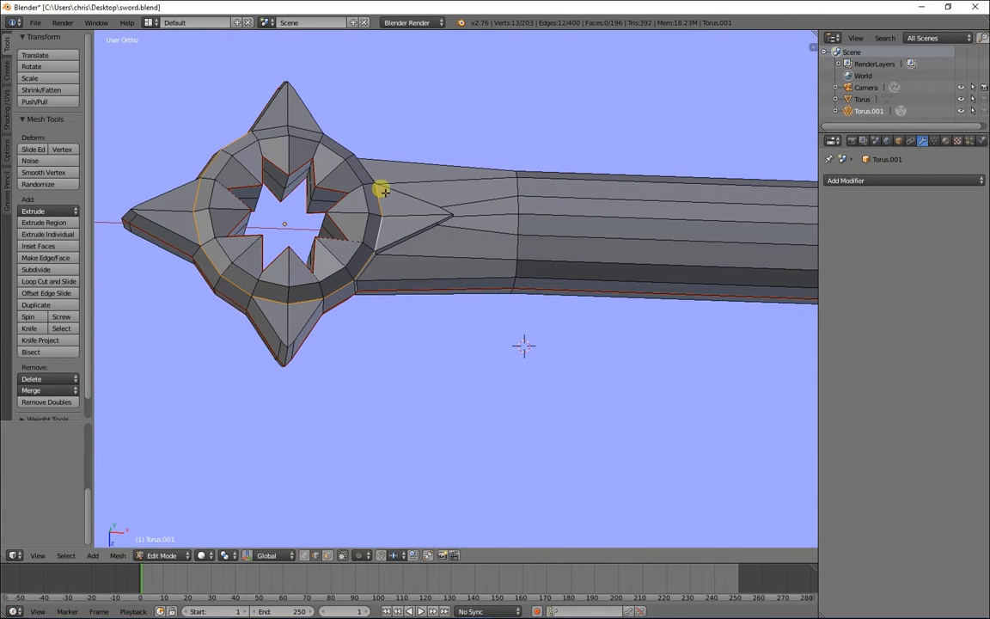
pyautogui.keyDown('ctrl'); pyautogui.click(327, 136); pyautogui.keyUp('ctrl')
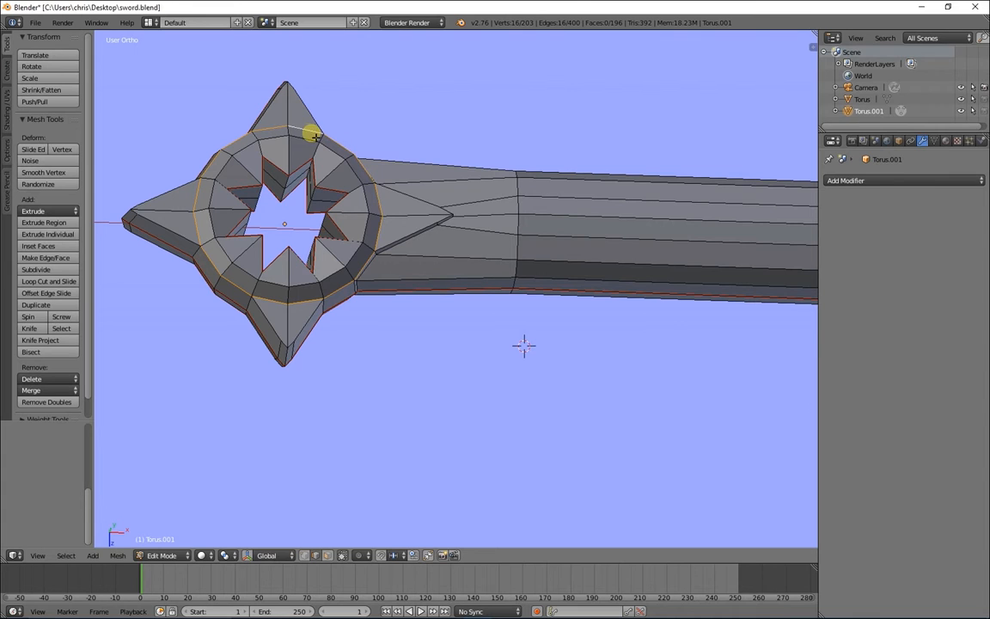
pyautogui.hotkey('ctrl', 'e')
pyautogui.click(364, 269)
# Step: Leave Edit Mode on the handle and pommel, and save the sword file
pyautogui.moveTo(568, 396); pyautogui.dragTo(518, 453, button='middle')
pyautogui.moveTo(480, 407); pyautogui.dragTo(518, 430, button='middle')
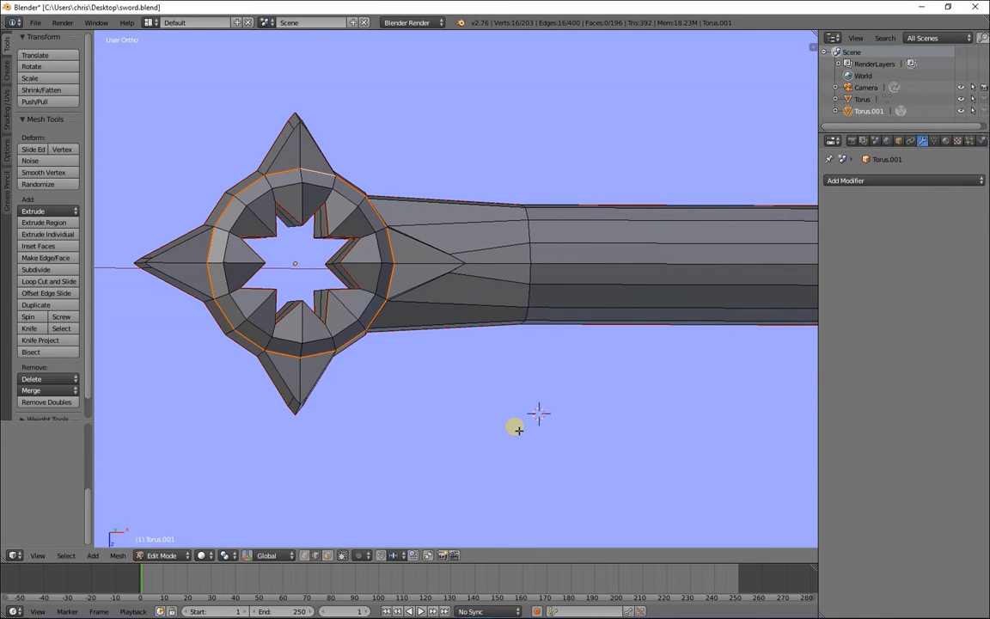
pyautogui.moveTo(651, 388); pyautogui.dragTo(608, 389, button='middle')
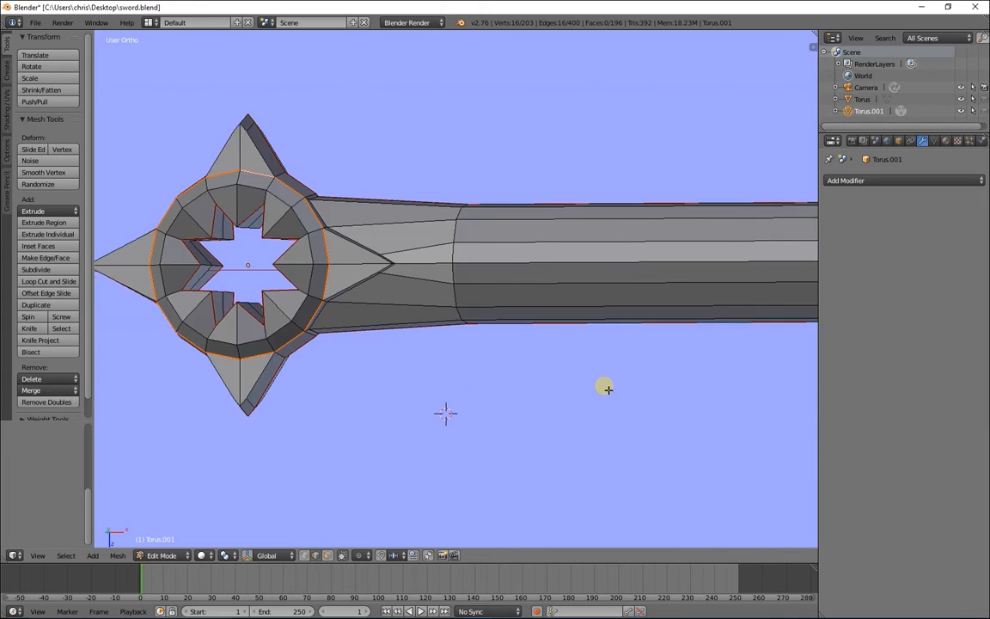
pyautogui.scroll(-4, 608, 389)
pyautogui.press('Tab')
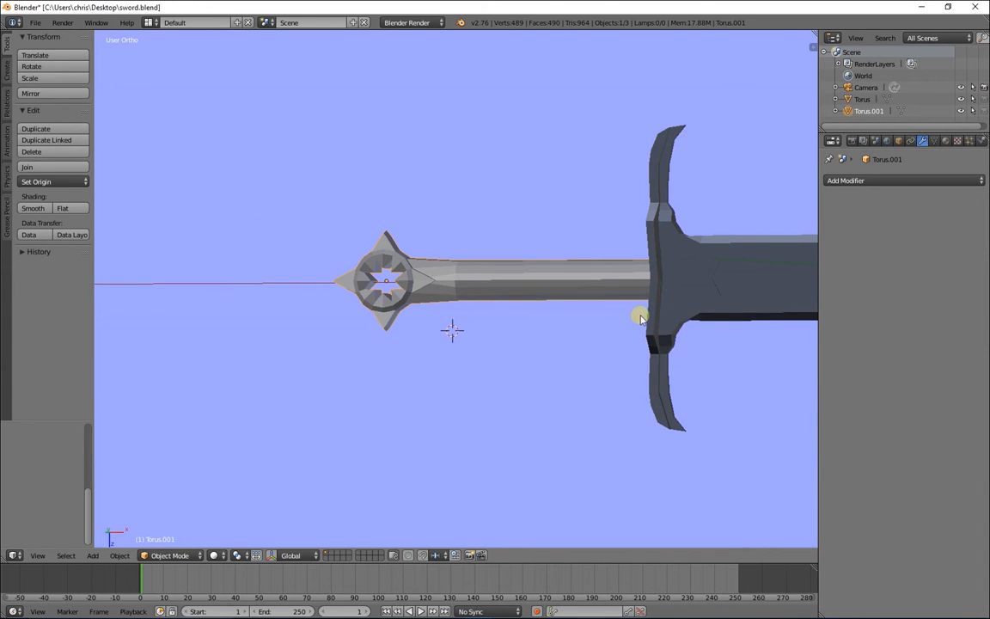
pyautogui.click(35, 23)
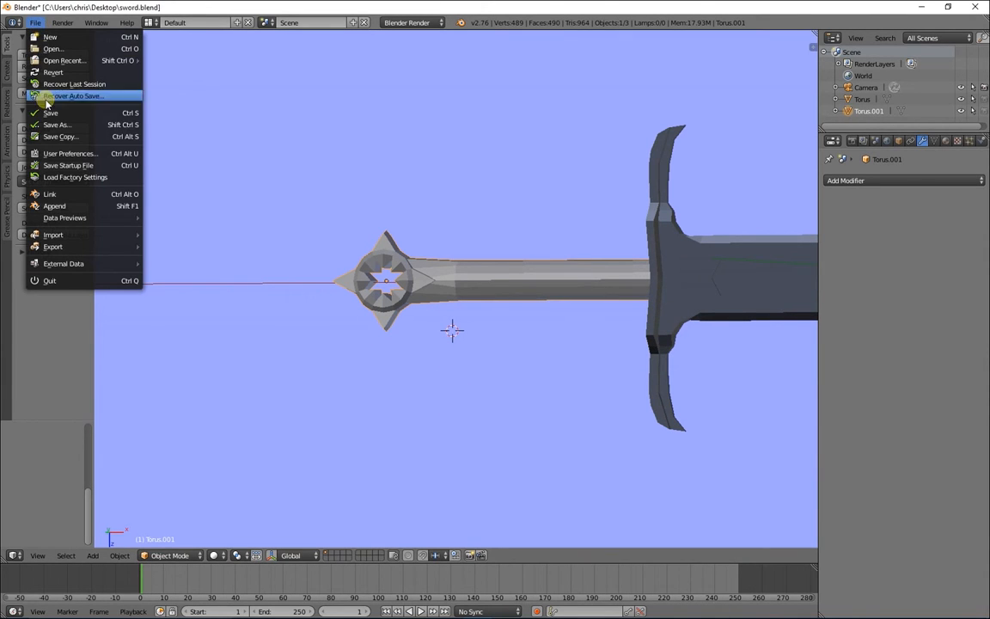
pyautogui.click(50, 113)
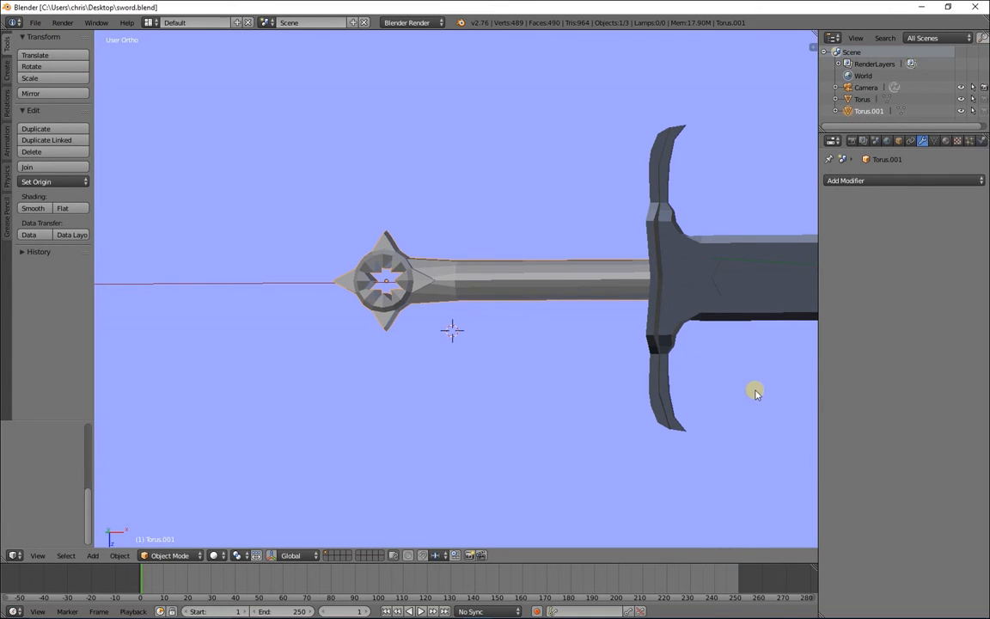
# Step: Join the handle and pommel with the crossguard and blade into a single object
pyautogui.keyDown('shift'); pyautogui.moveTo(755, 392); pyautogui.dragTo(493, 440, button='middle'); pyautogui.keyUp('shift')
pyautogui.keyDown('shift'); pyautogui.rightClick(488, 338); pyautogui.keyUp('shift')
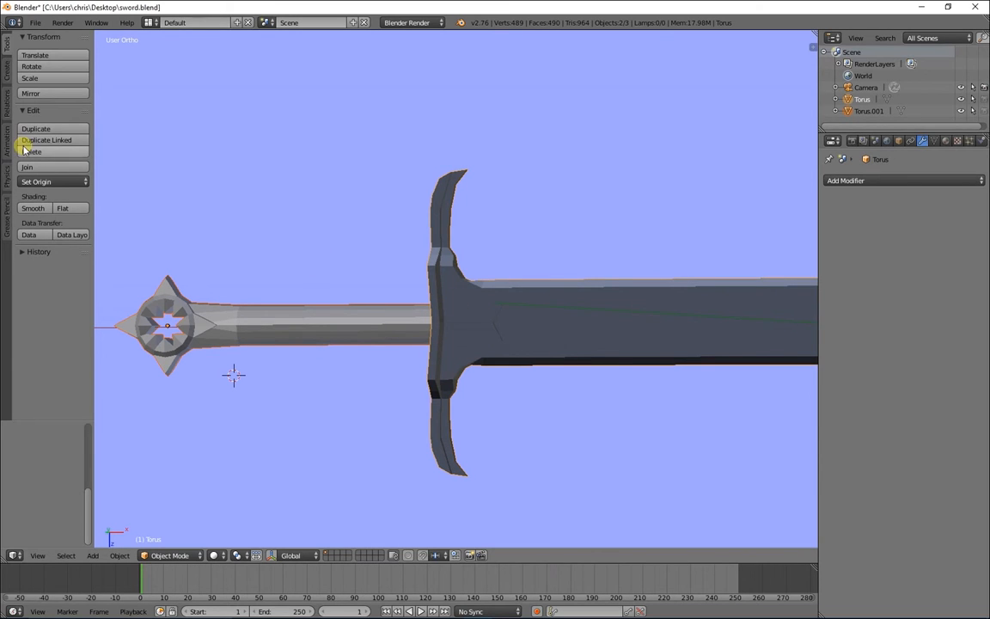
pyautogui.click(47, 168)
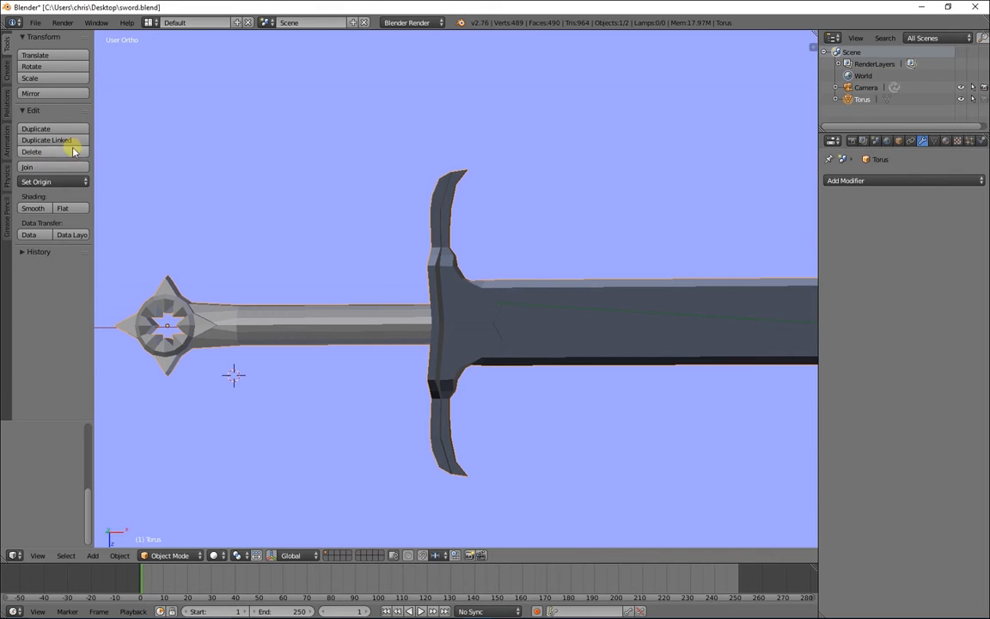
# Step: Switch the screen layout to UV Editing and bring the sword into view
pyautogui.click(150, 24)
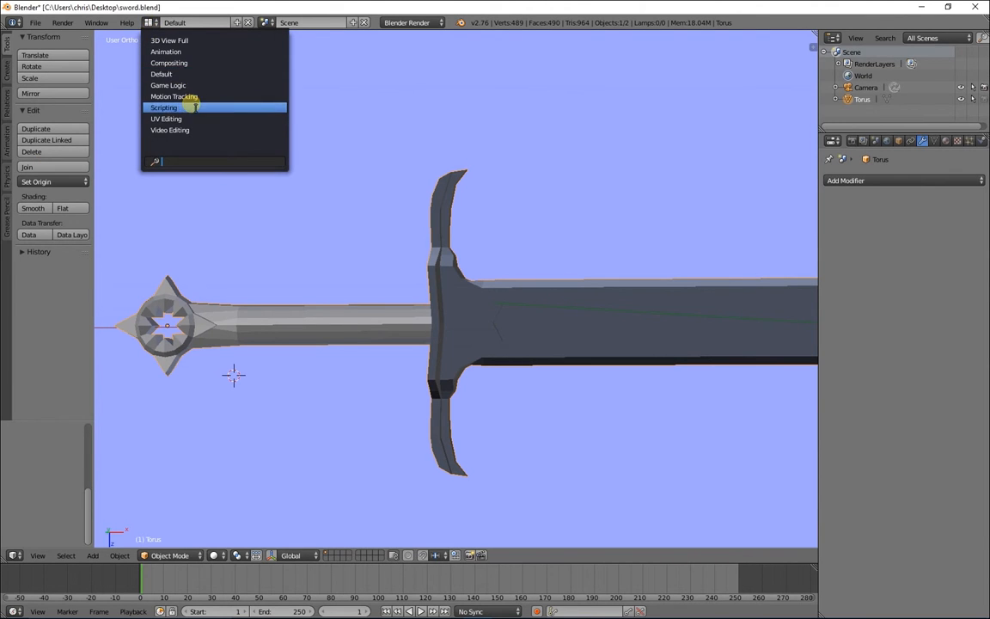
pyautogui.click(197, 123)
pyautogui.moveTo(342, 276); pyautogui.dragTo(589, 290)
pyautogui.scroll(-8, 829, 380)
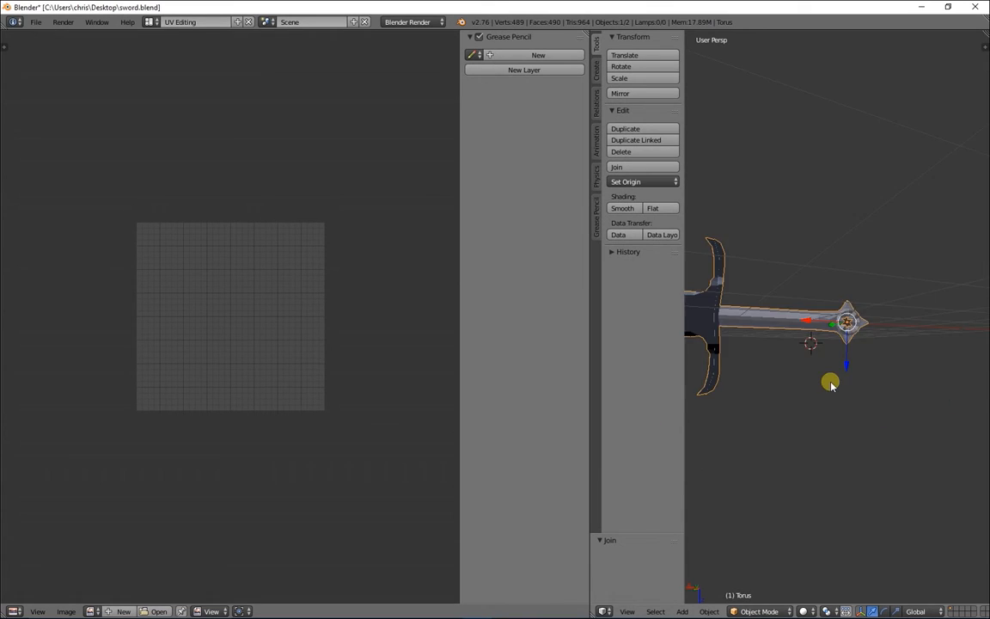
# Step: In Edit Mode, select the entire sword mesh and unwrap it with the standard Unwrap method
pyautogui.press('Tab')
pyautogui.keyDown('shift'); pyautogui.moveTo(743, 390); pyautogui.dragTo(791, 480, button='middle'); pyautogui.keyUp('shift')
pyautogui.press('Tab')
pyautogui.press('Tab')
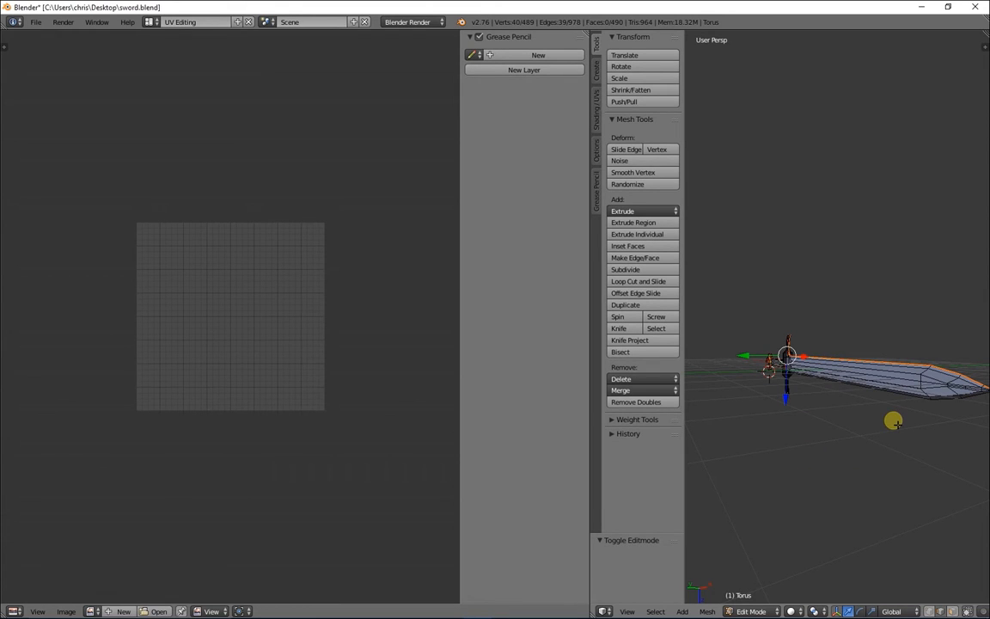
pyautogui.press('a')
pyautogui.press('a')
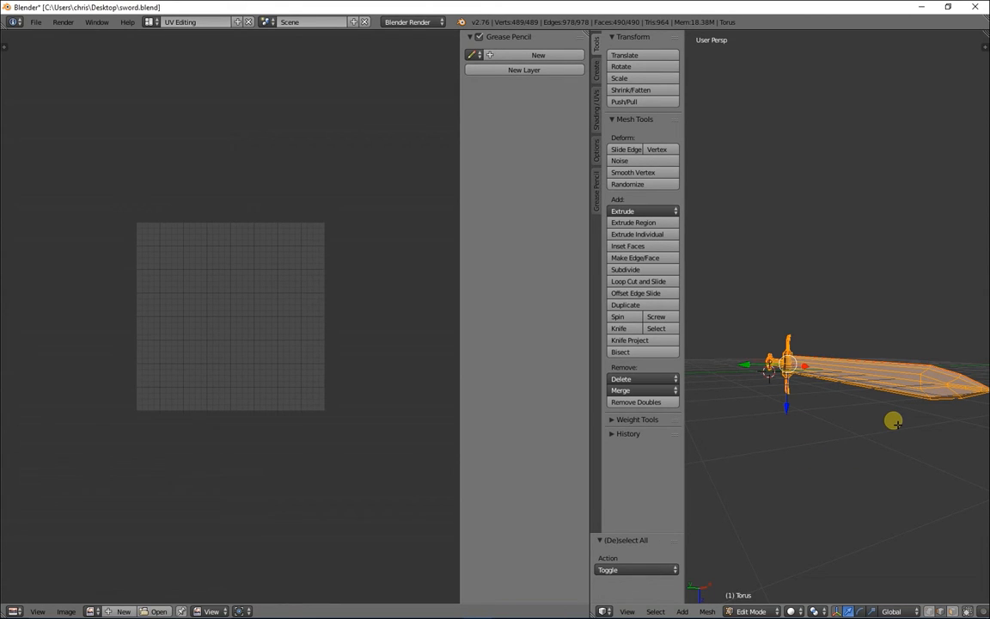
pyautogui.press('u')
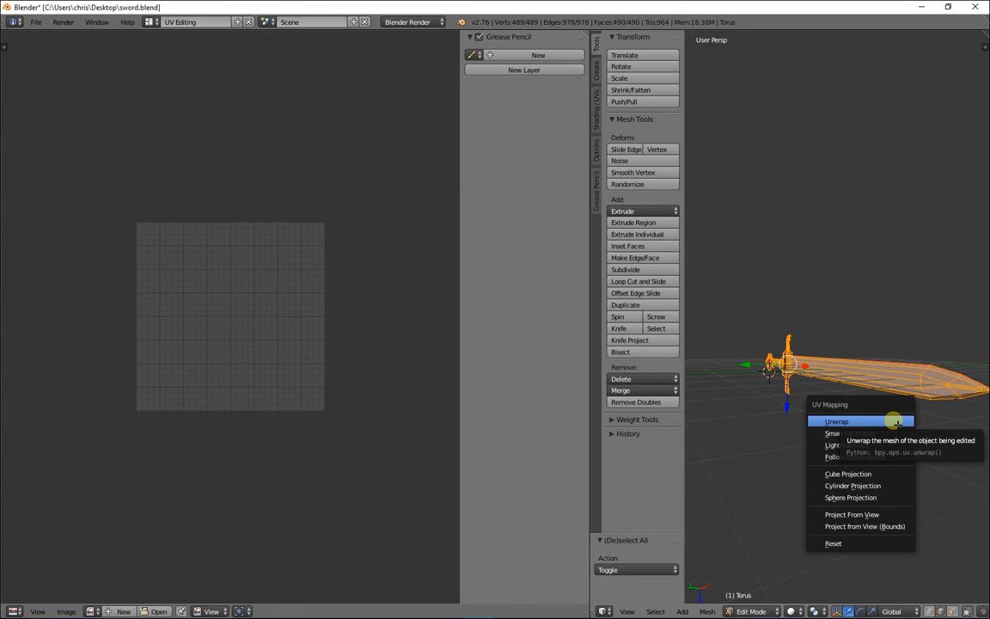
pyautogui.click(894, 421)
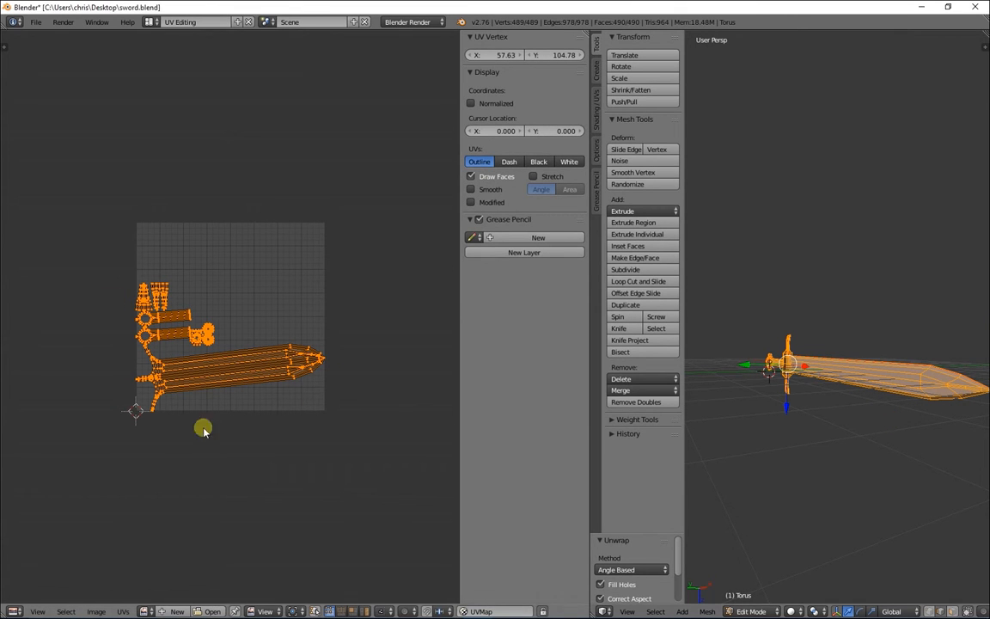
# Step: Turn on the Angle stretch display for the UVs and check the islands for distortion
pyautogui.scroll(3, 331, 439)
pyautogui.scroll(4, 331, 438)
pyautogui.moveTo(266, 513); pyautogui.dragTo(266, 378, button='middle')
pyautogui.scroll(-3, 265, 378)
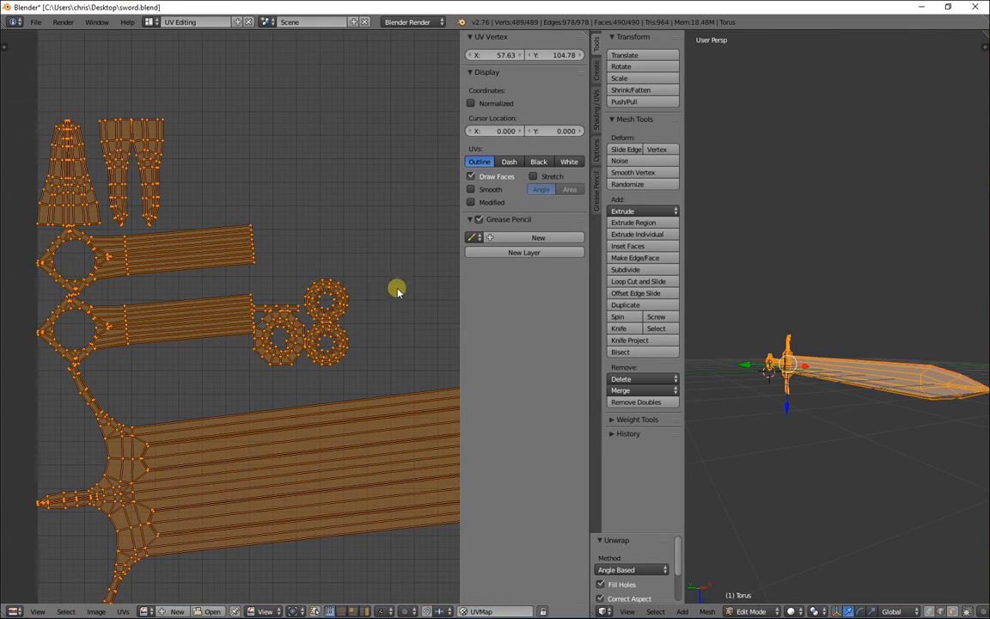
pyautogui.click(534, 176)
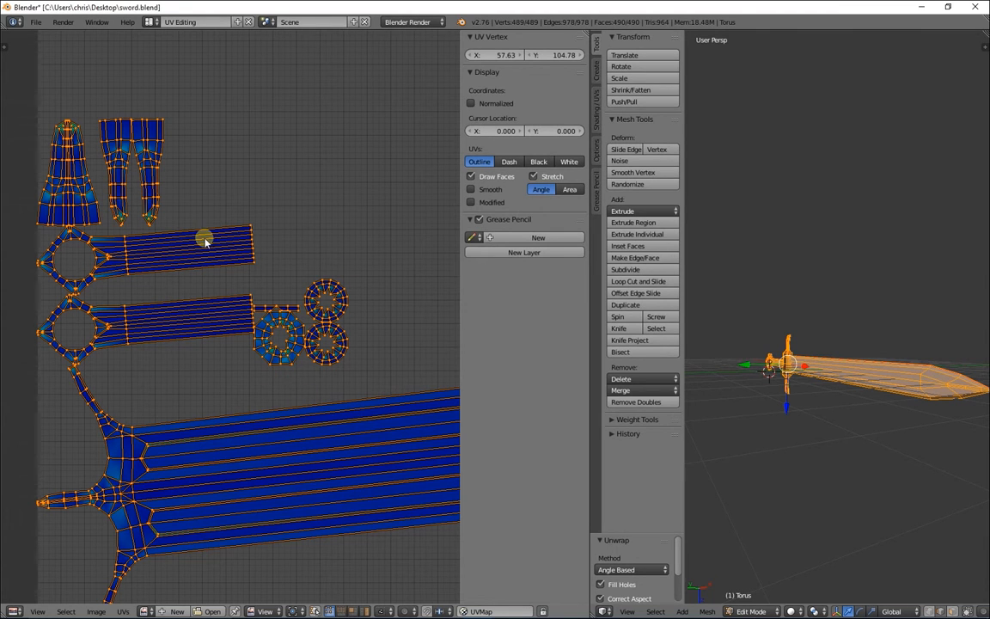
pyautogui.scroll(-3, 232, 244)
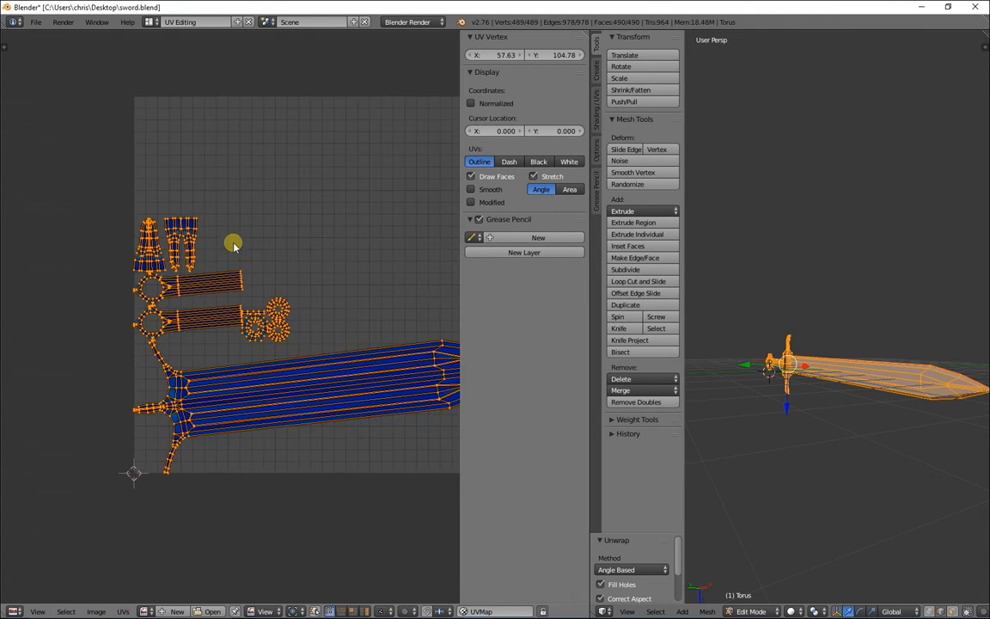
pyautogui.scroll(7, 273, 302)
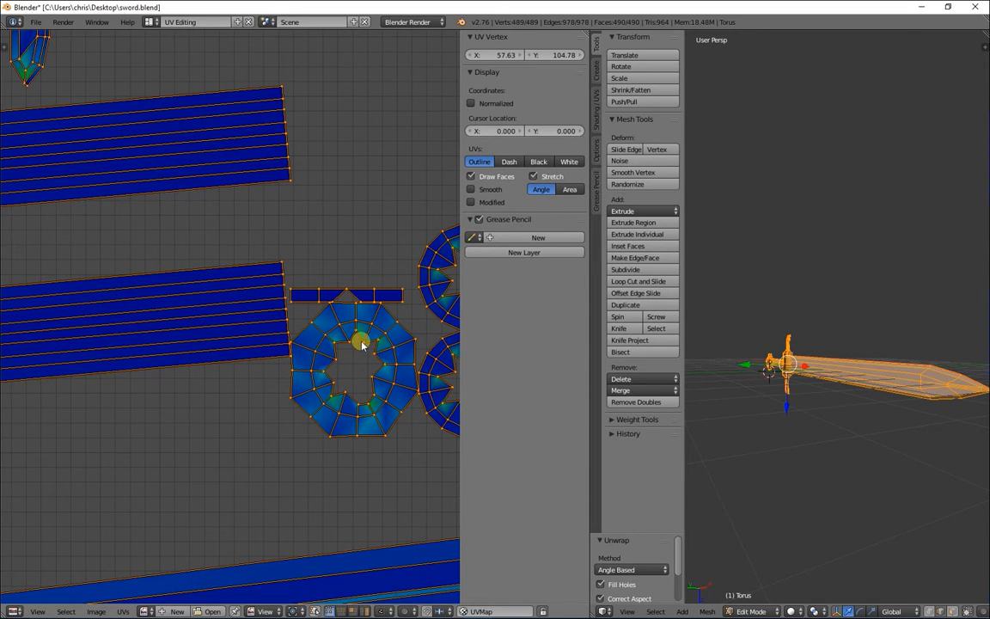
pyautogui.scroll(-2, 394, 297)
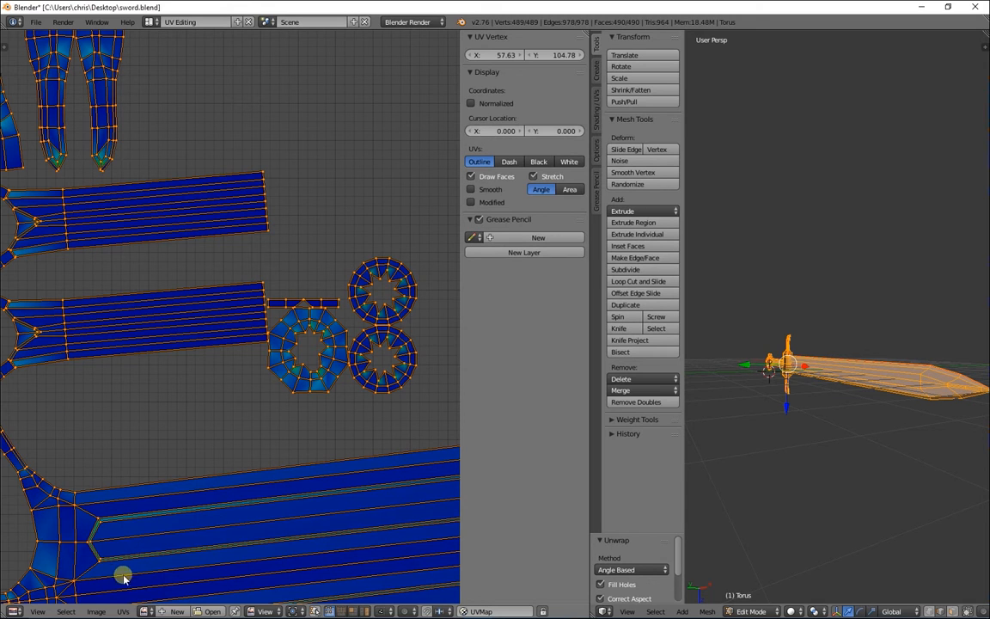
# Step: Average the scale of all the sword's UV islands
pyautogui.click(123, 611)
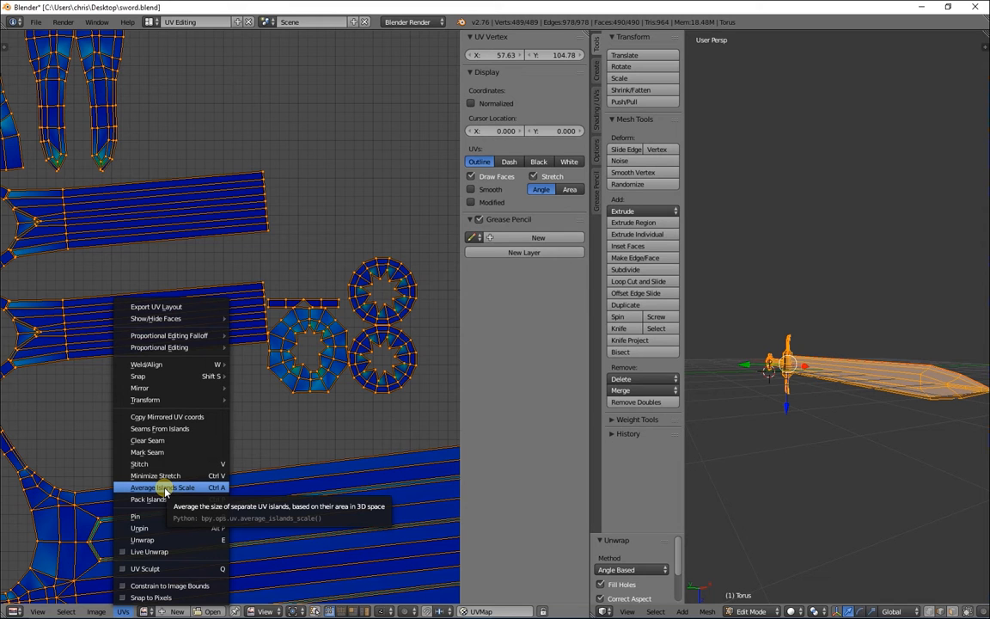
pyautogui.click(166, 489)
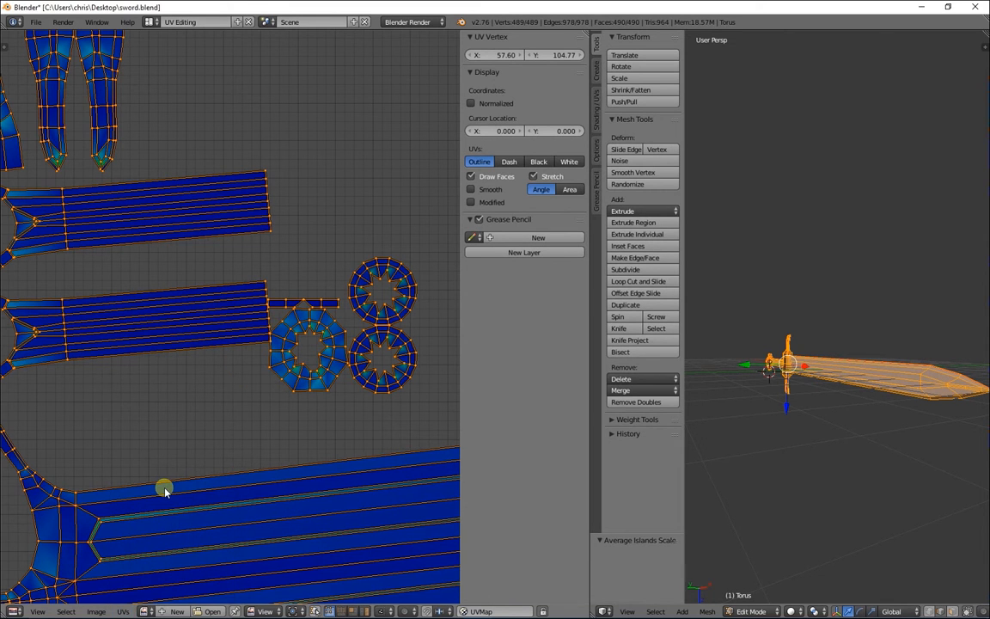
pyautogui.scroll(-2, 308, 417)
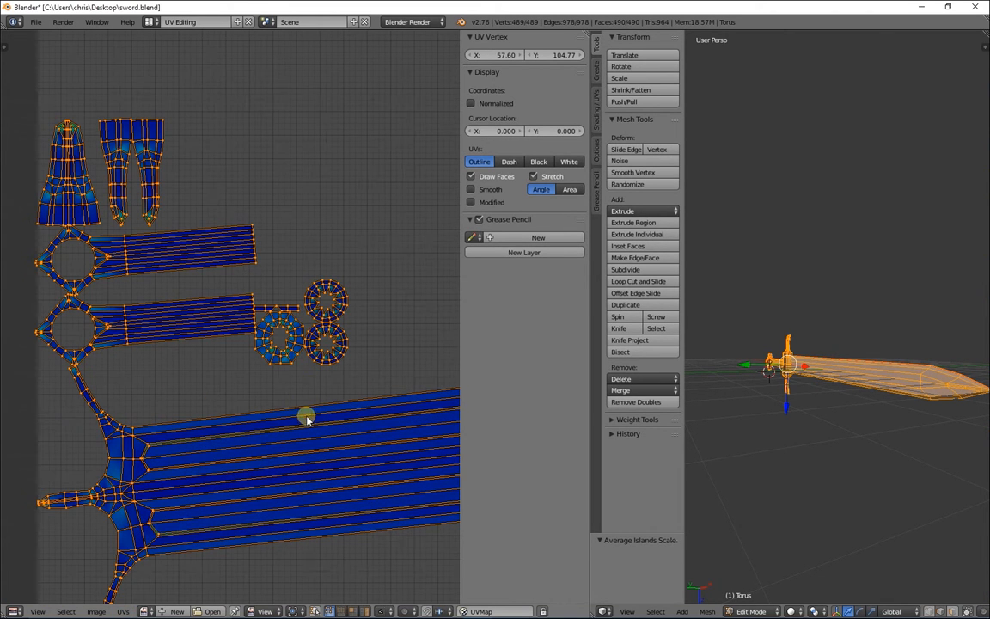
# Step: Pack the UV islands into the UV square with rotation on and a 0.001 margin
pyautogui.click(124, 611)
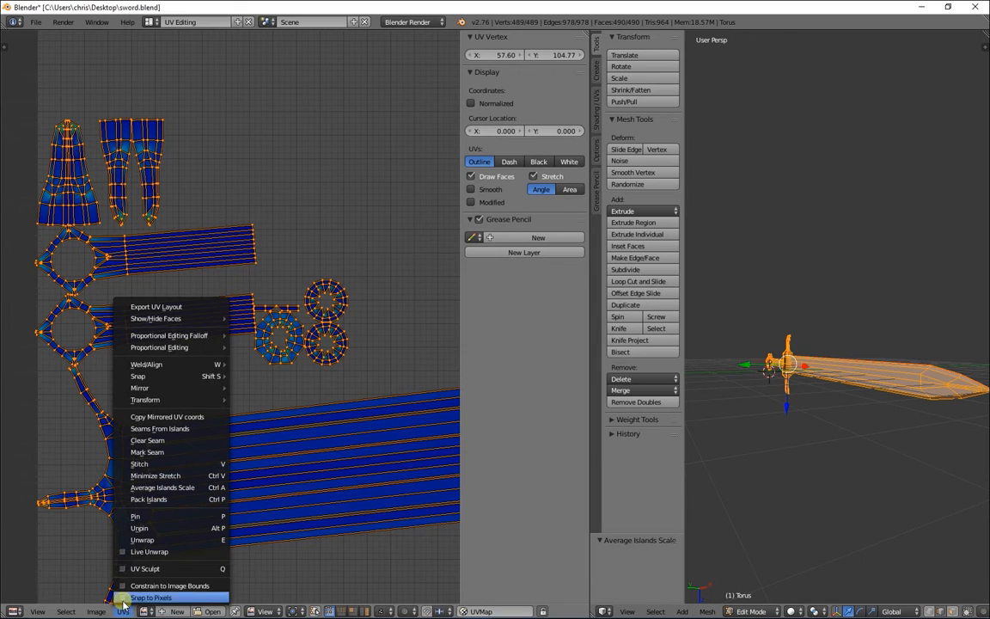
pyautogui.click(176, 498)
pyautogui.scroll(-4, 233, 482)
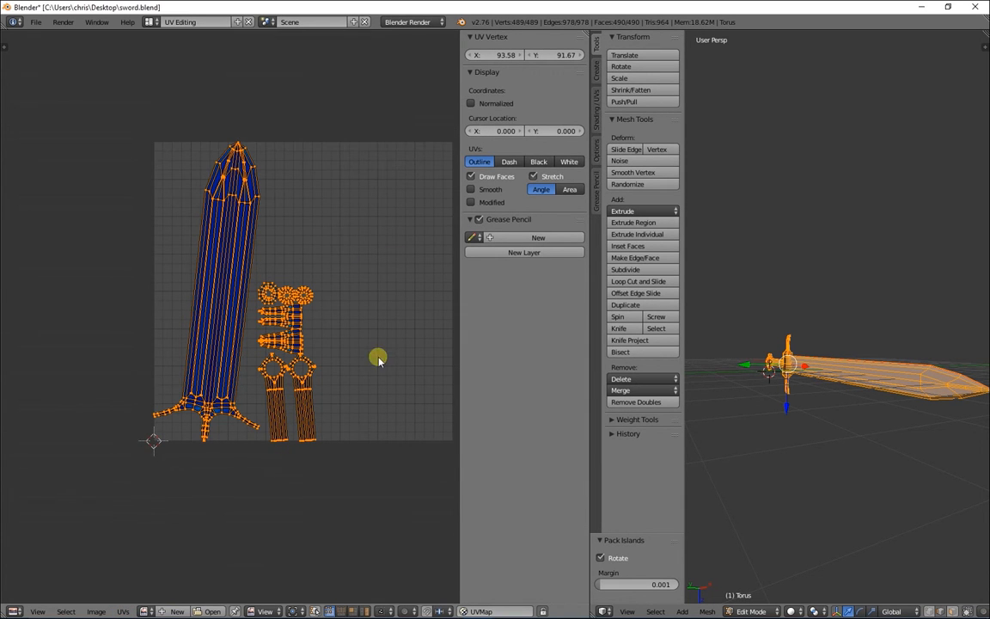
pyautogui.scroll(2, 266, 342)
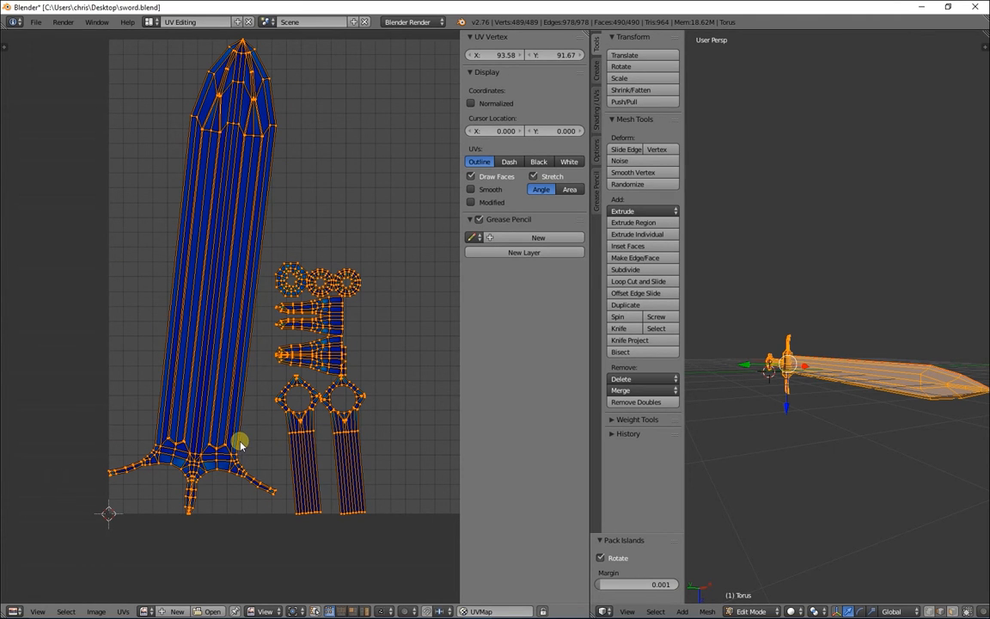
pyautogui.scroll(3, 239, 442)
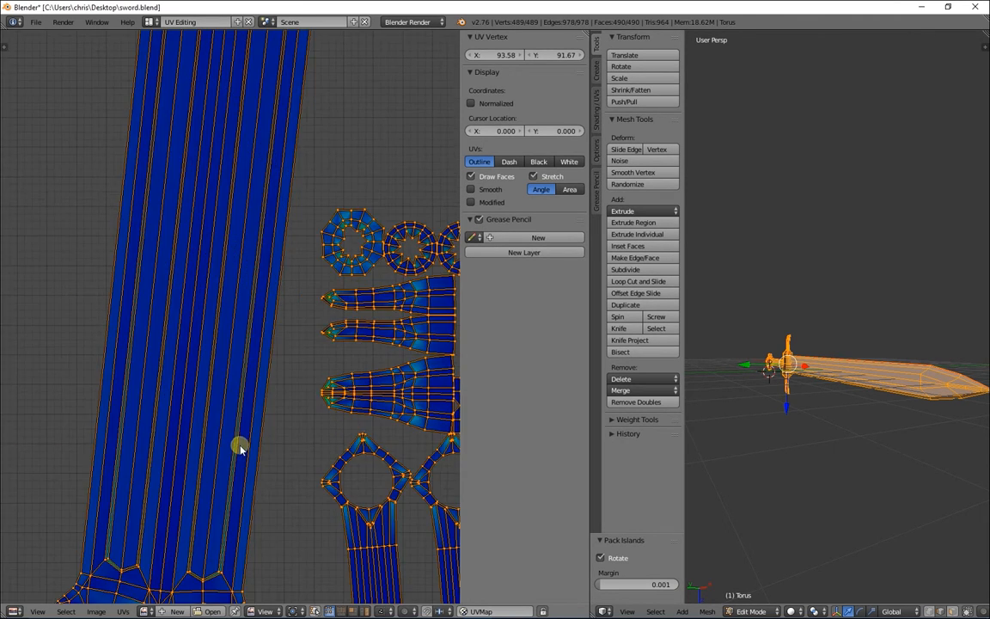
pyautogui.scroll(-1, 211, 370)
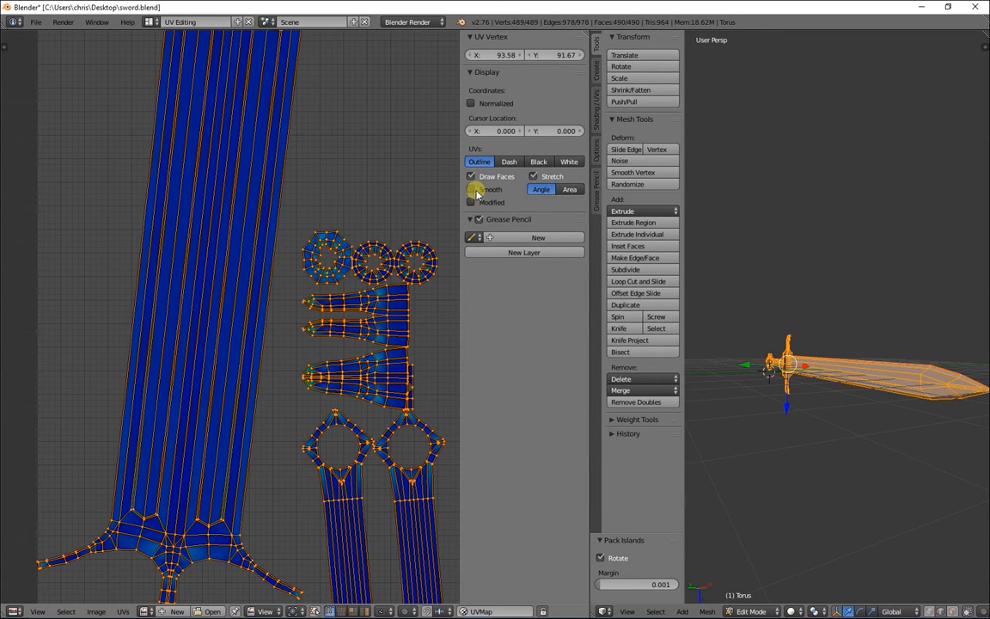
# Step: Turn on smooth drawing for the UV lines and look over the whole packed layout
pyautogui.click(531, 176)
pyautogui.click(531, 177)
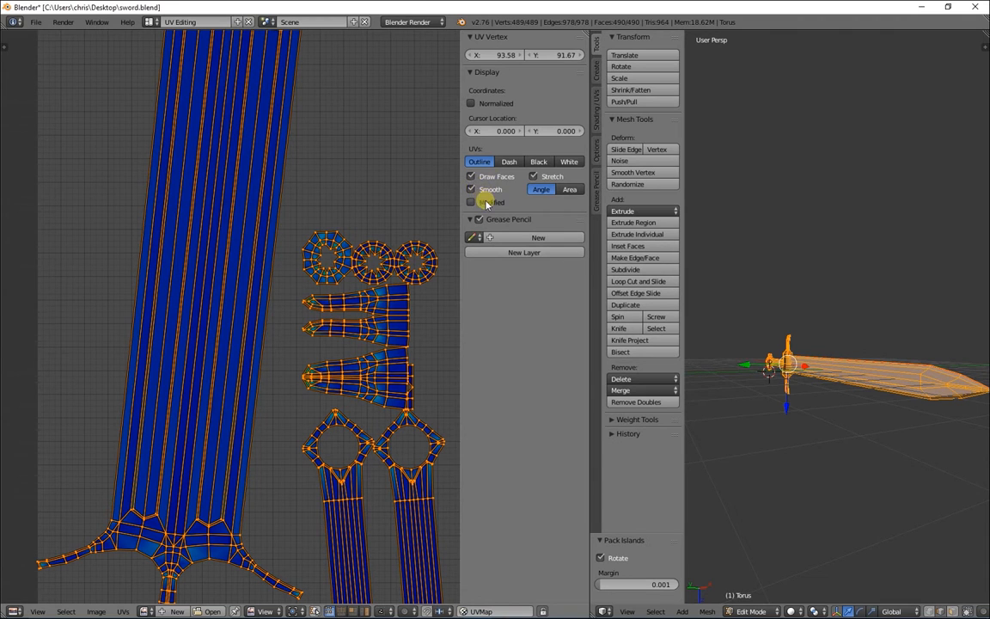
pyautogui.moveTo(340, 196); pyautogui.dragTo(305, 419, button='middle')
pyautogui.press('Tab')
pyautogui.press('Tab')
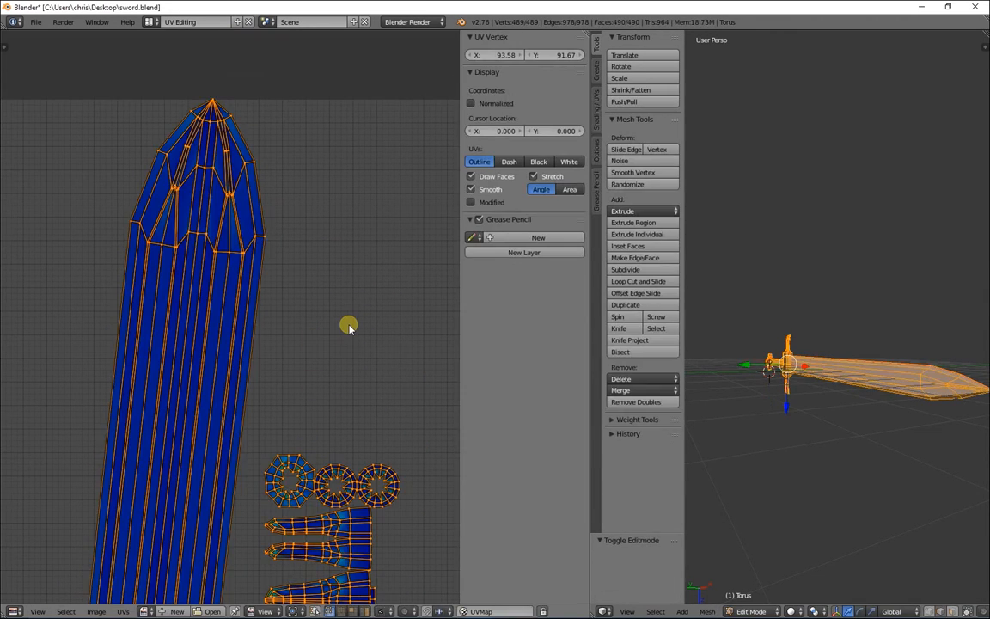
pyautogui.scroll(-4, 348, 325)
pyautogui.moveTo(347, 545); pyautogui.dragTo(371, 462, button='middle')
pyautogui.press('Tab')
pyautogui.press('Tab')
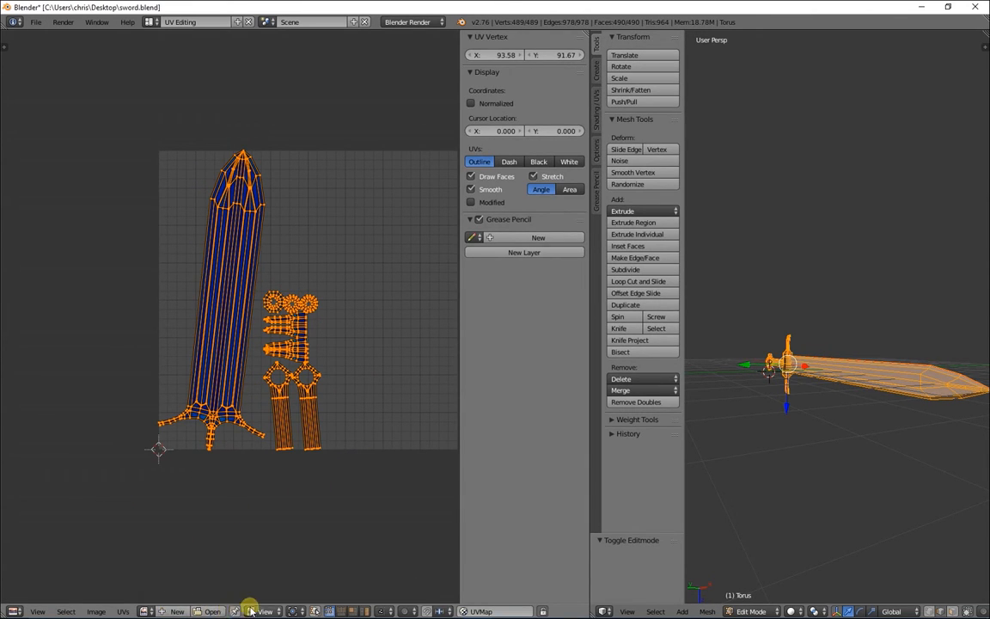
pyautogui.click(146, 611)
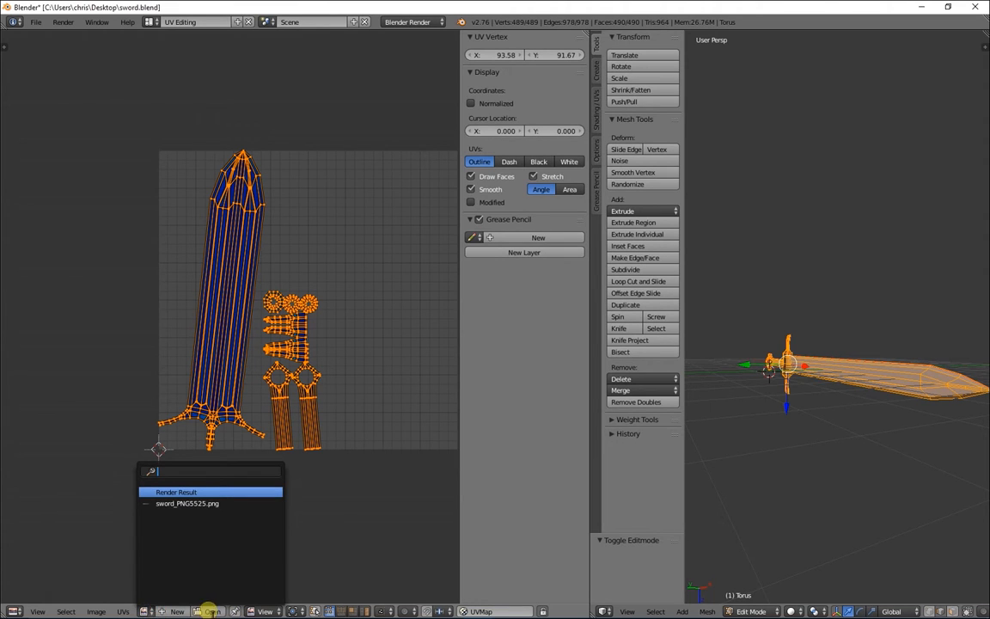
pyautogui.click(65, 23)
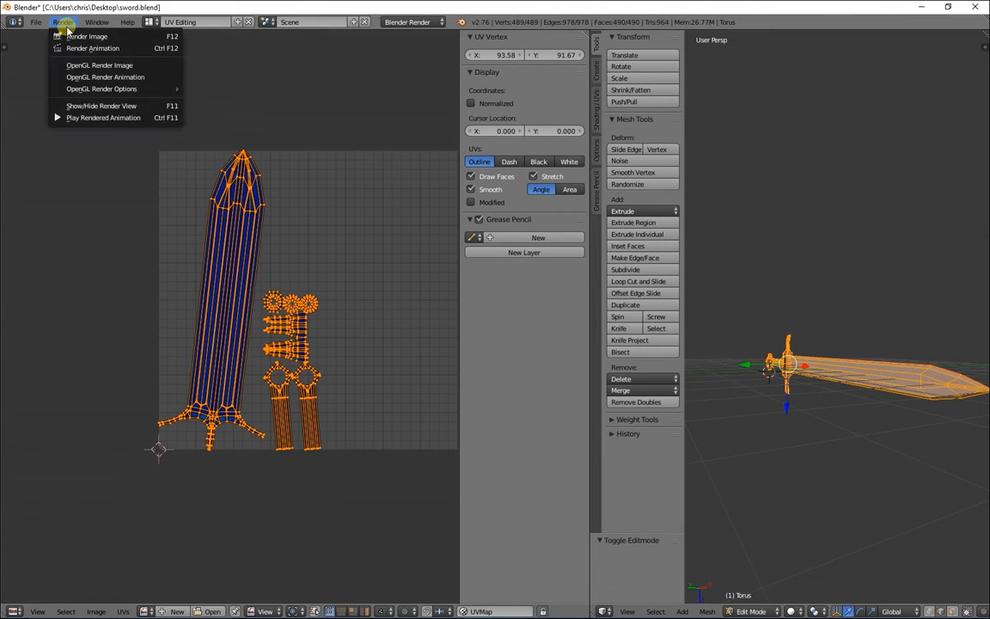
pyautogui.moveTo(96, 22)
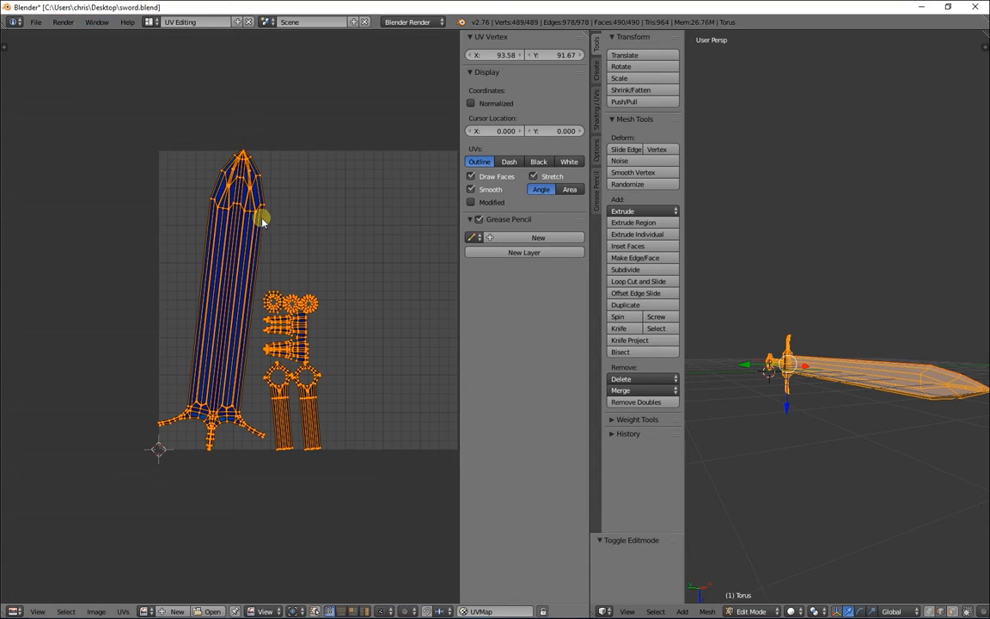